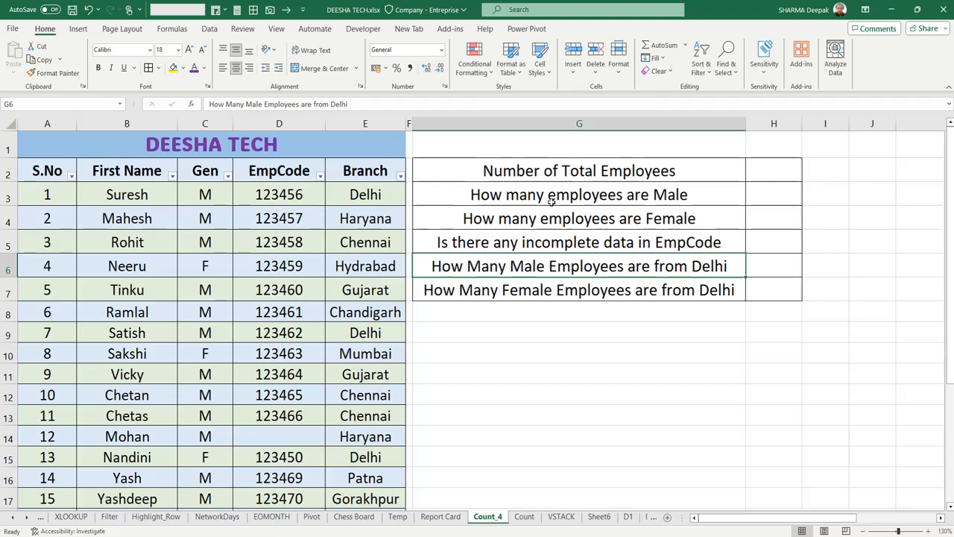
click(587, 193)
click(569, 225)
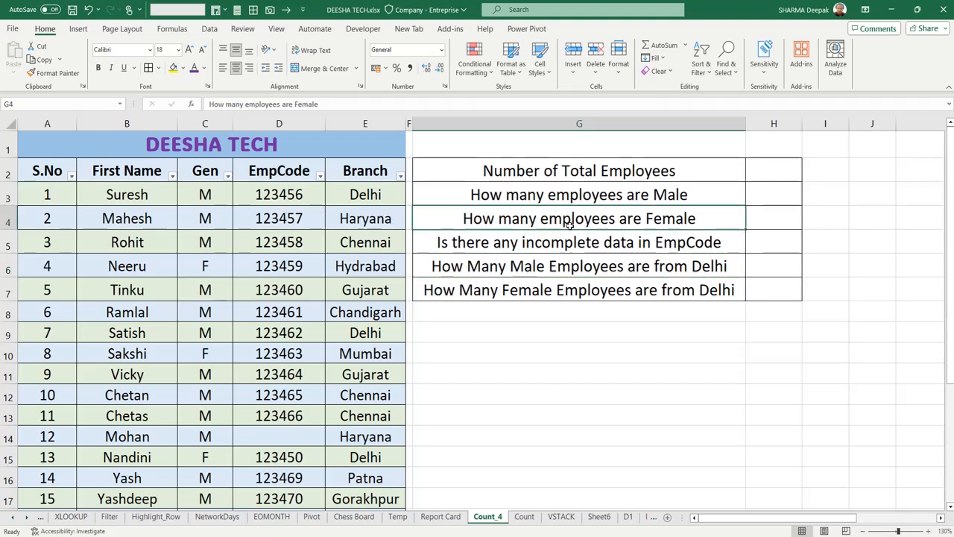
click(565, 240)
click(557, 268)
click(547, 289)
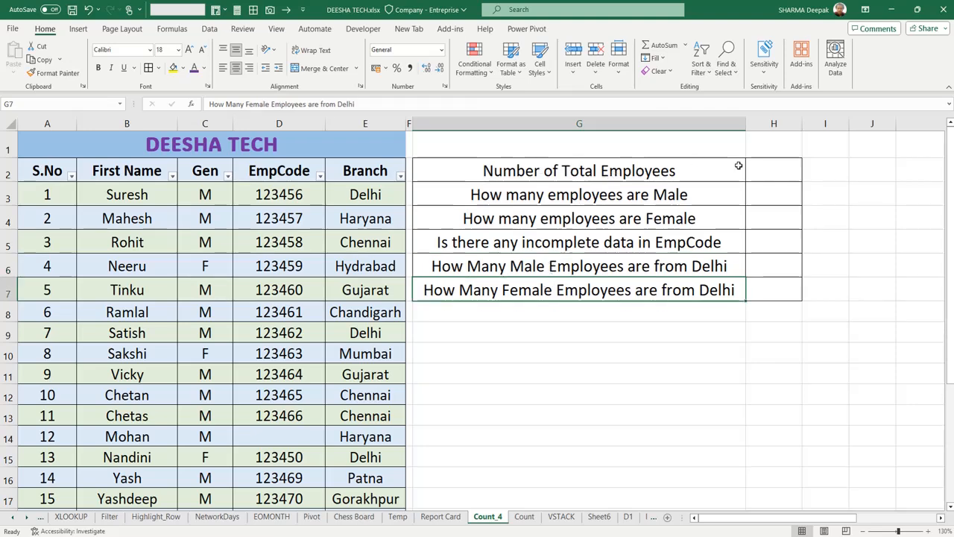
- Calculate the total number of employees in H2 with a COUNT formula over the table's whole S.No column
click(769, 170)
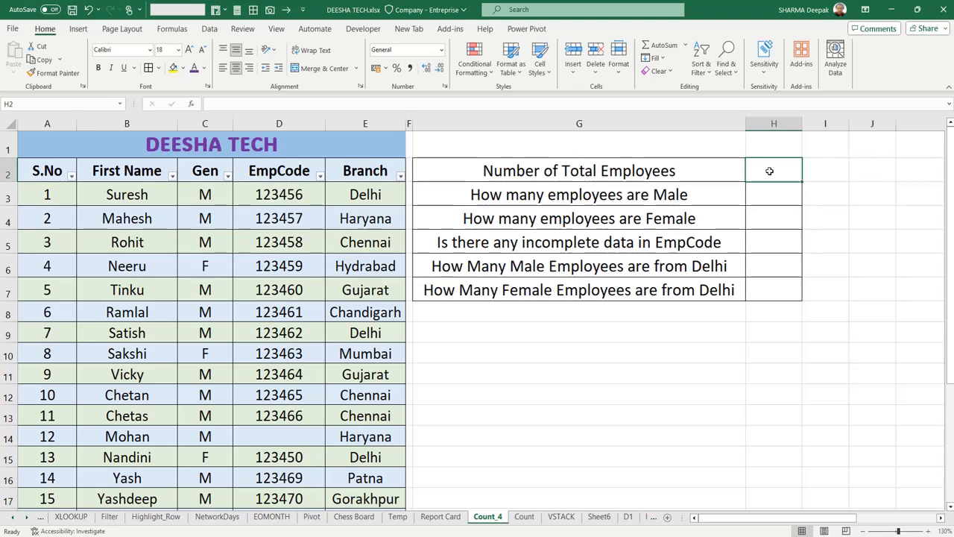
text(=)
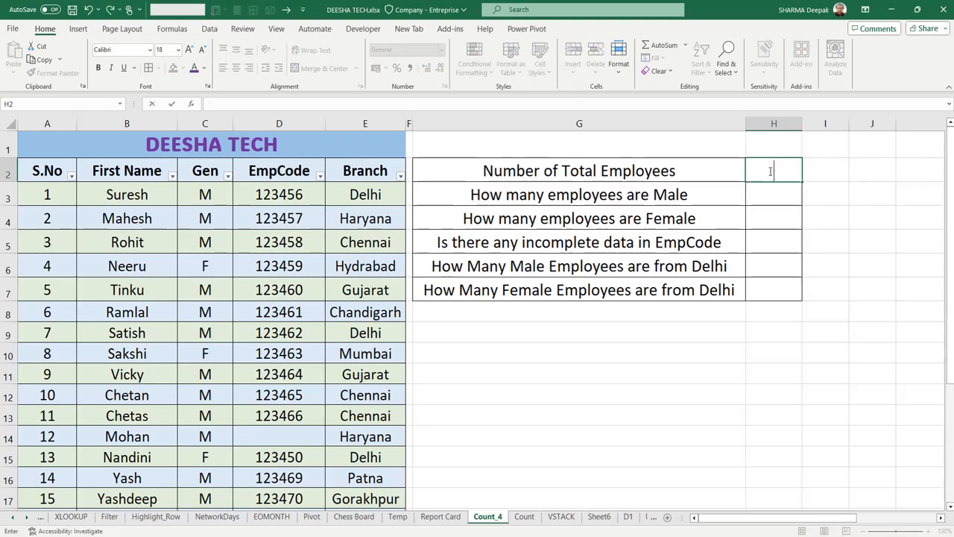
text(=count)
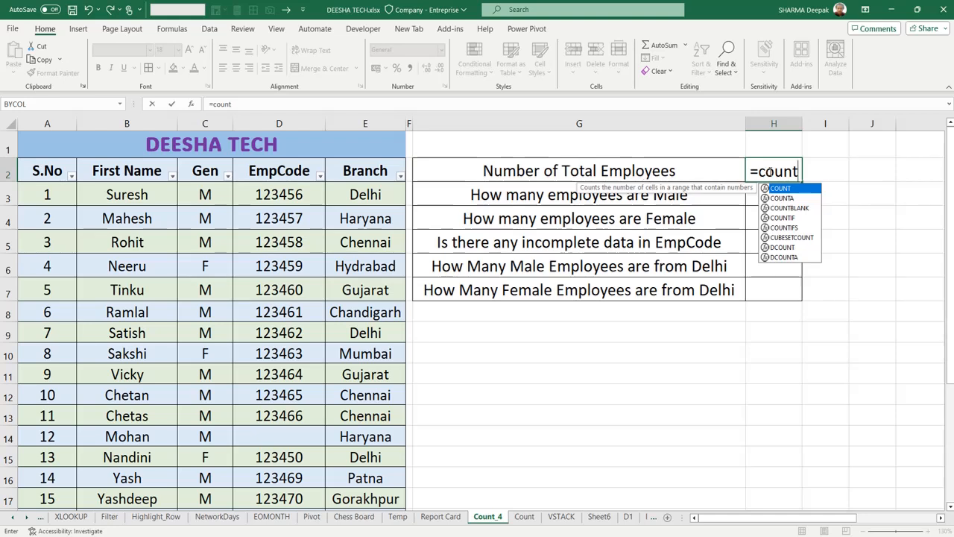
key(Down)
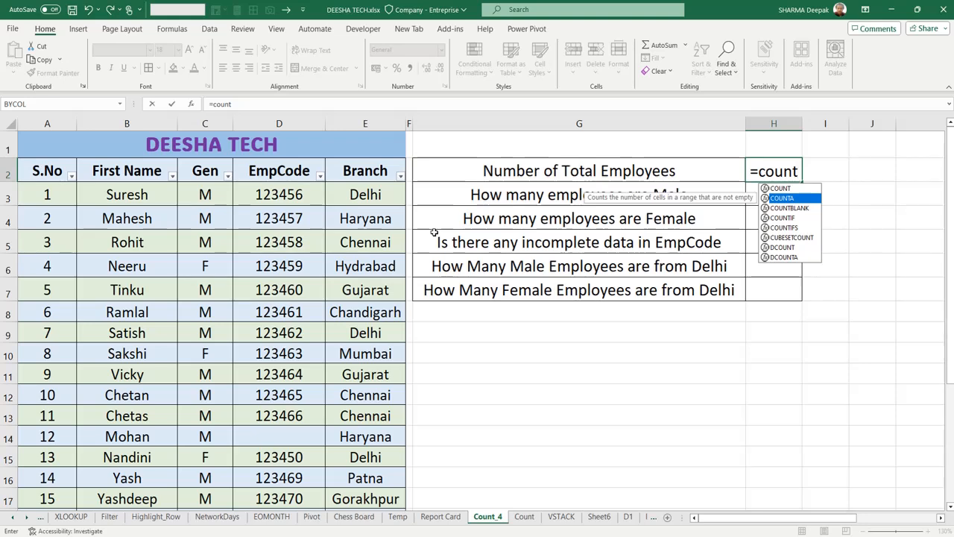
text(()
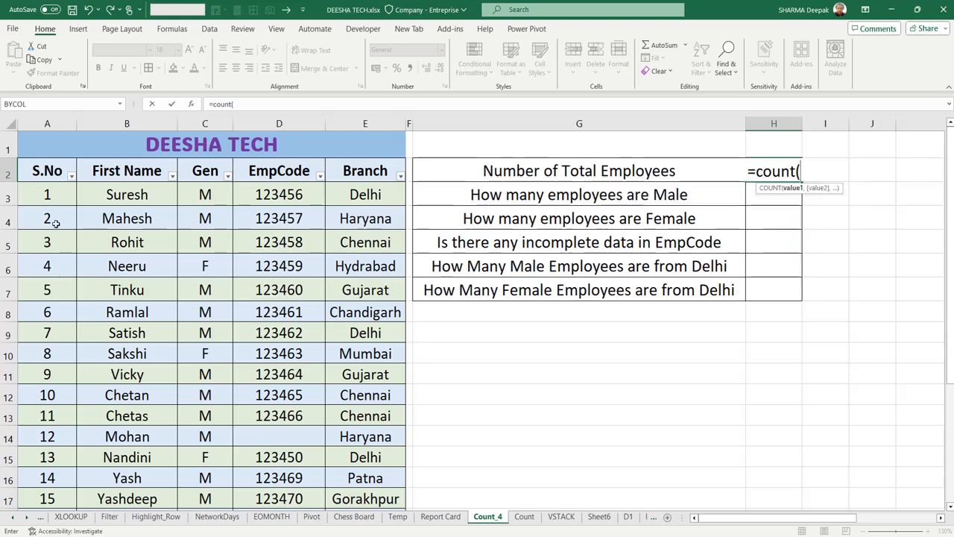
click(60, 191)
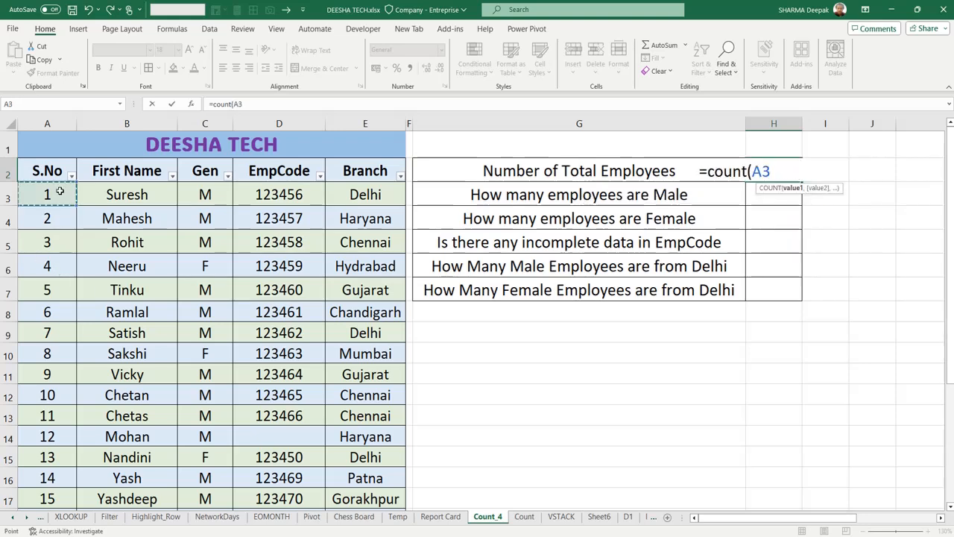
click(142, 196)
click(64, 193)
key(ctrl+shift+Down)
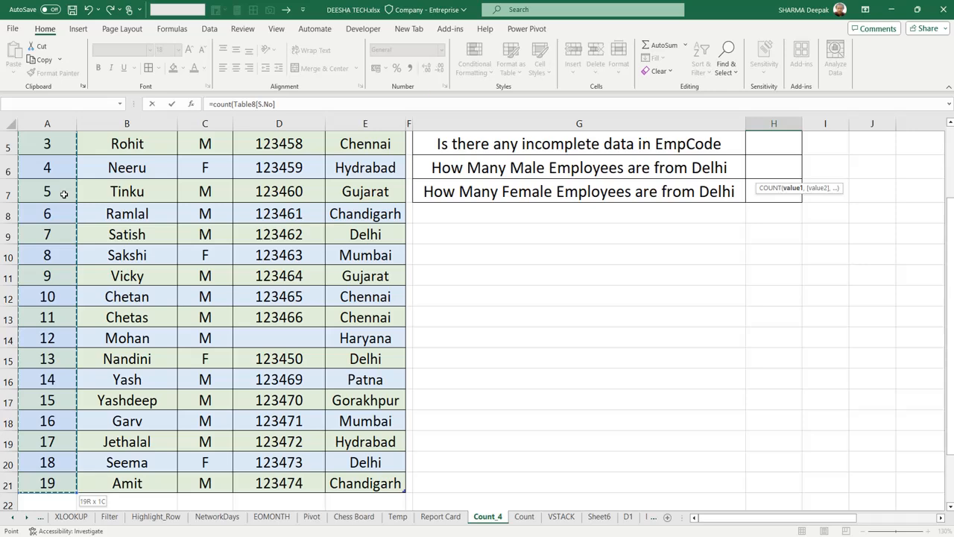
text())
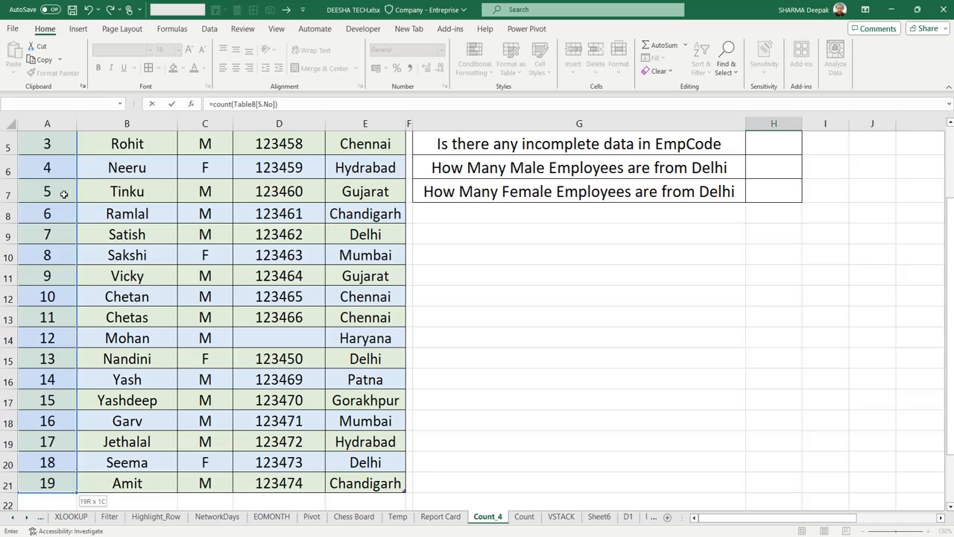
key(Return)
scroll(265, 280, up, 1)
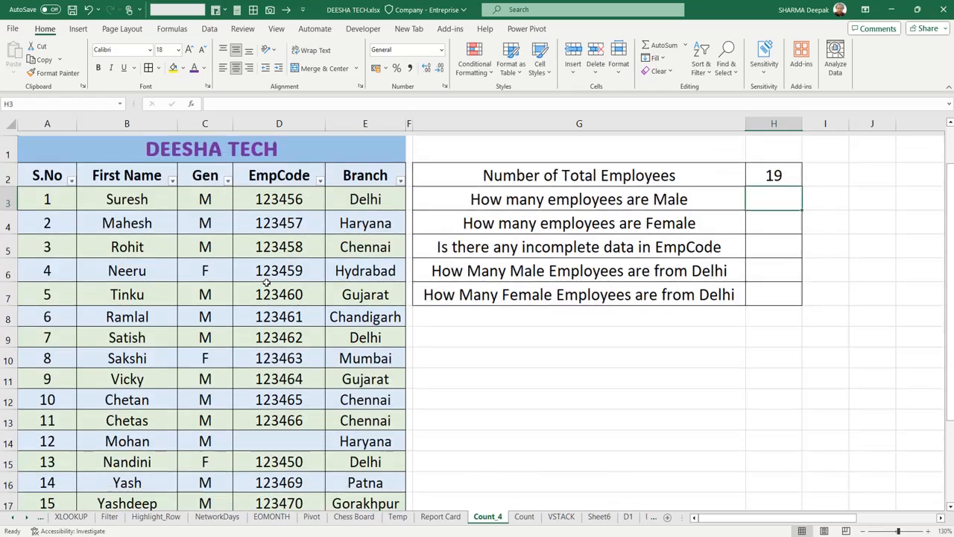
click(767, 173)
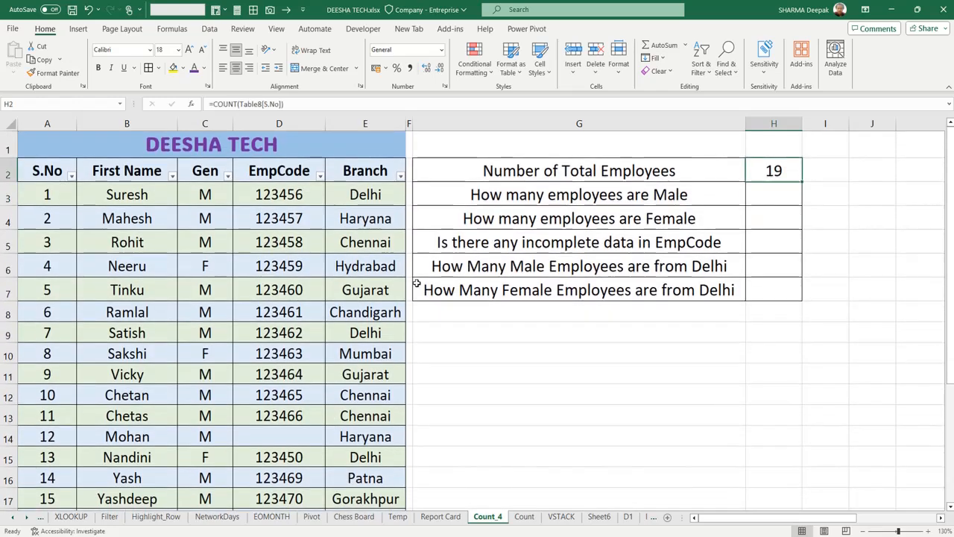
scroll(247, 360, down, 1)
scroll(247, 360, down, 1)
scroll(319, 341, up, 2)
click(701, 195)
- Count the male employees in H3 with a COUNTIF formula over the Gen column, using "M" as the criterion
click(762, 196)
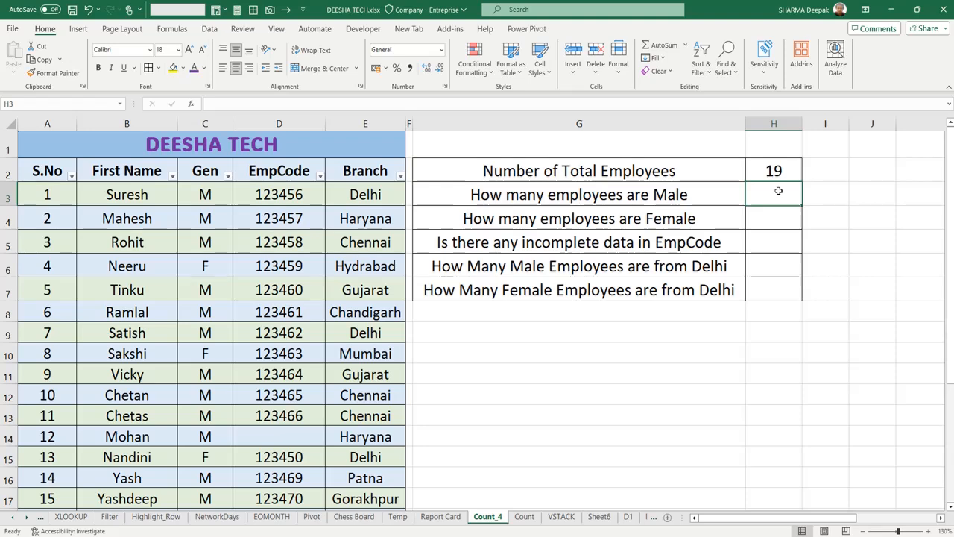
text(=countif)
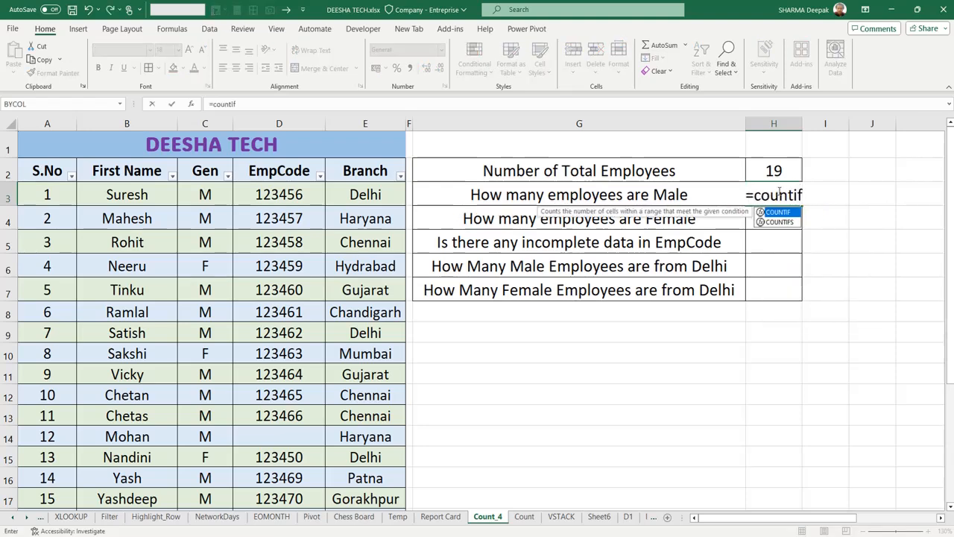
text(()
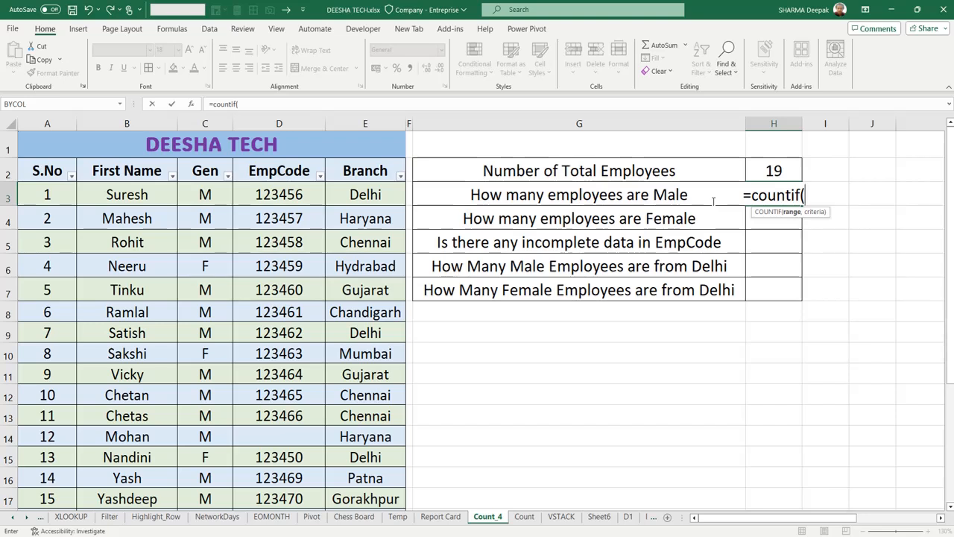
click(216, 192)
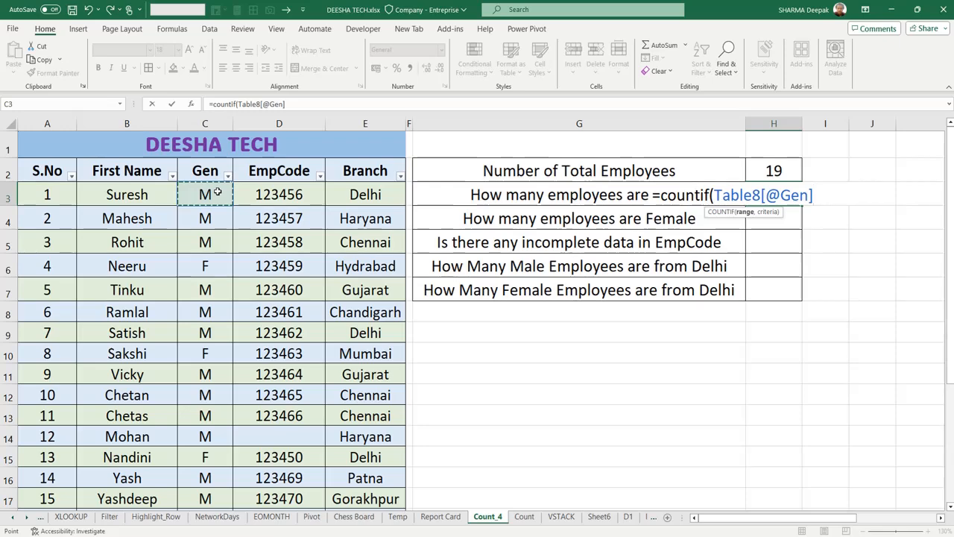
key(ctrl+shift+Down)
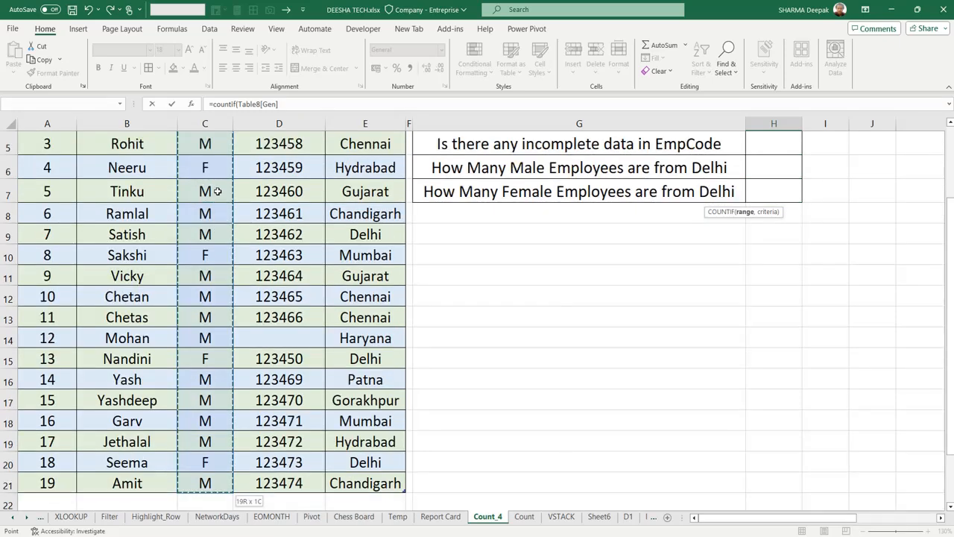
text(,)
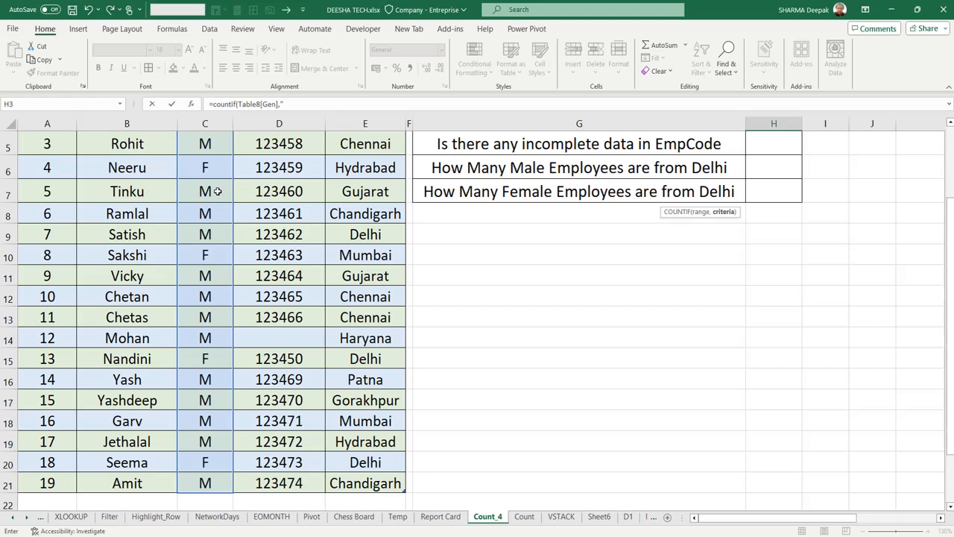
text(M"))
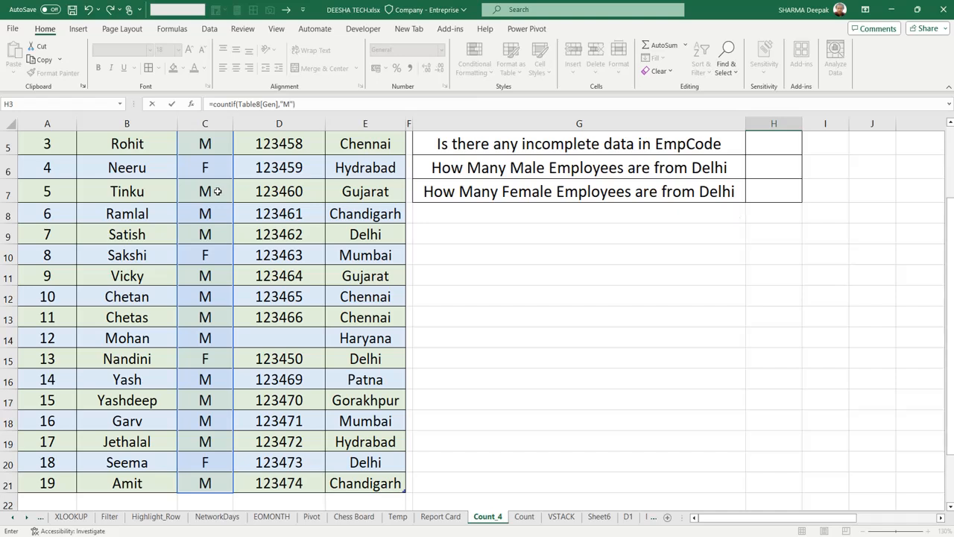
key(Return)
scroll(270, 187, up, 1)
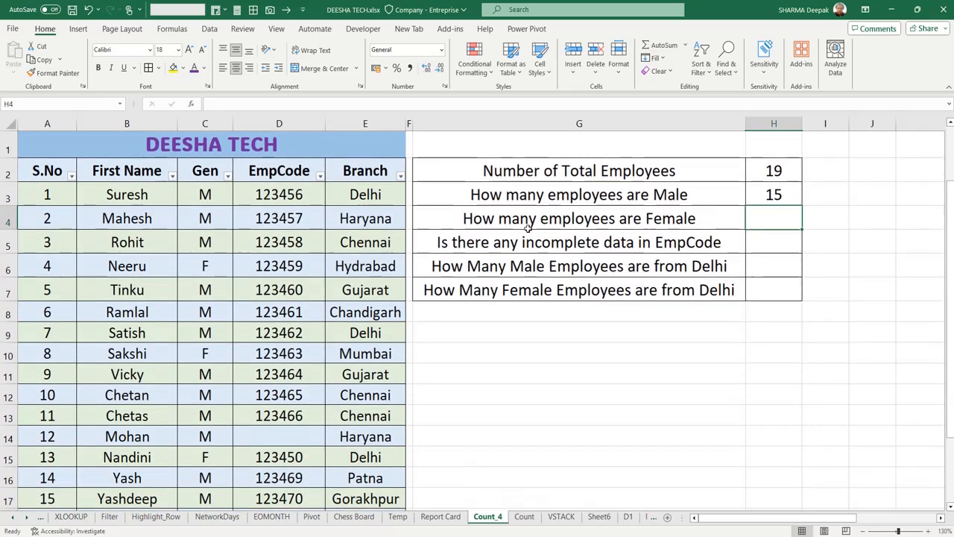
click(772, 196)
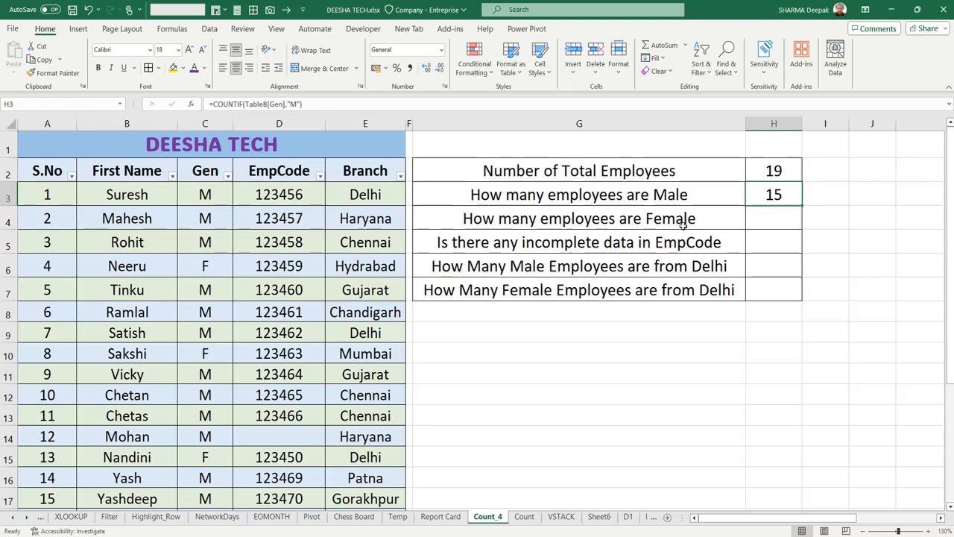
- Count the female employees in H4 with a COUNTIF formula over the Gen column, using "F" as the criterion
click(767, 221)
text(=)
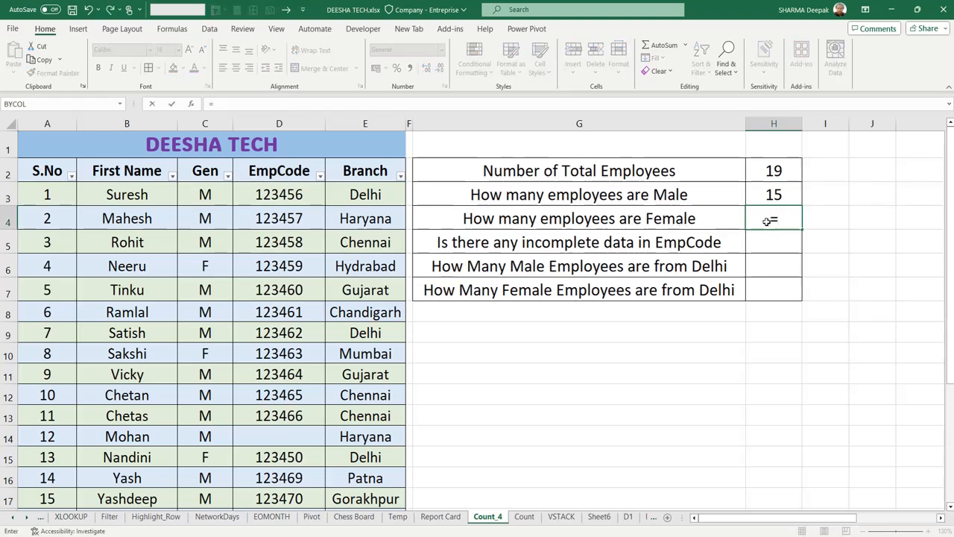
text(countif)
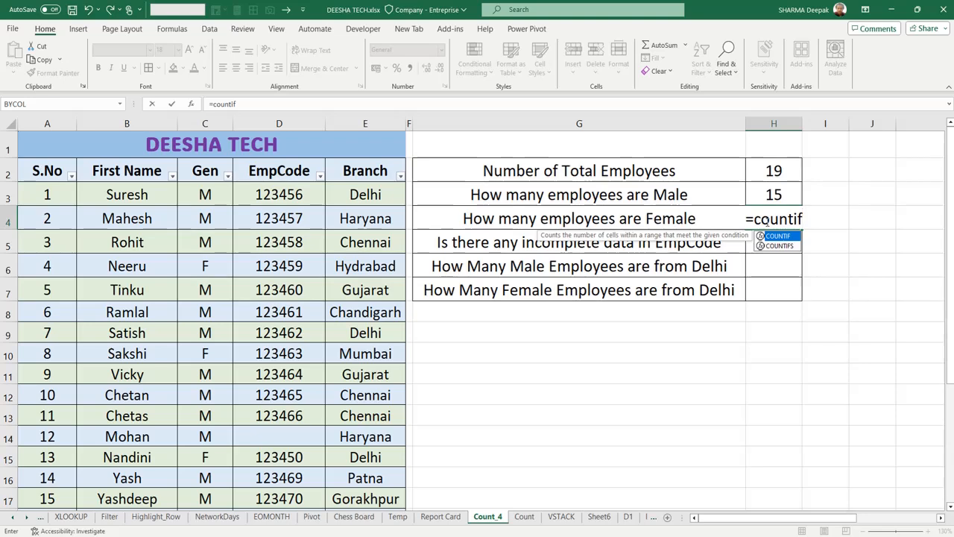
text(()
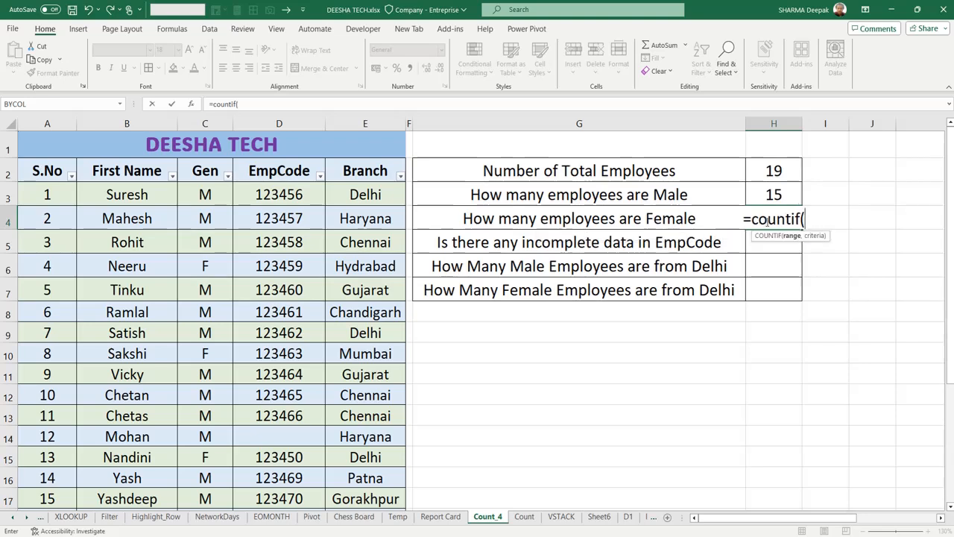
click(220, 193)
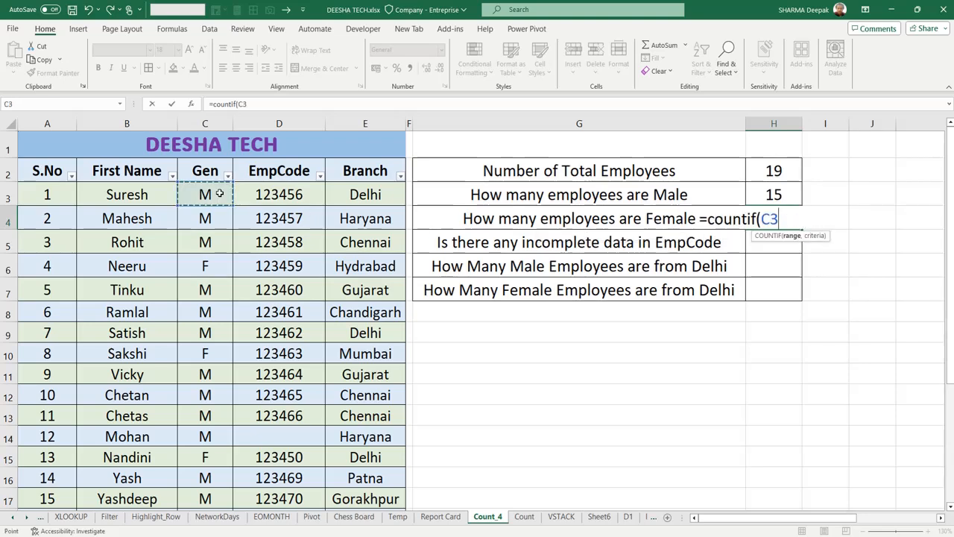
key(ctrl+shift+Down)
text(,"F)
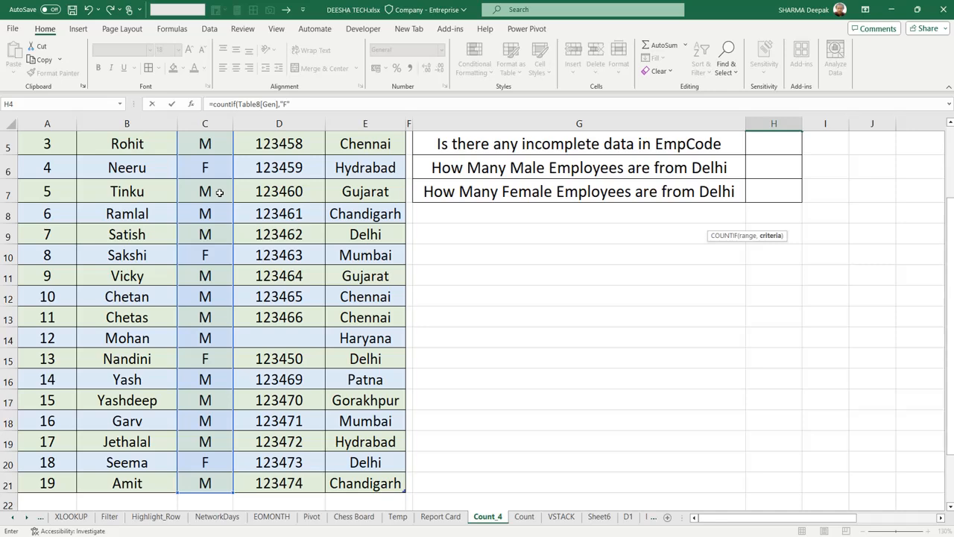
text("))
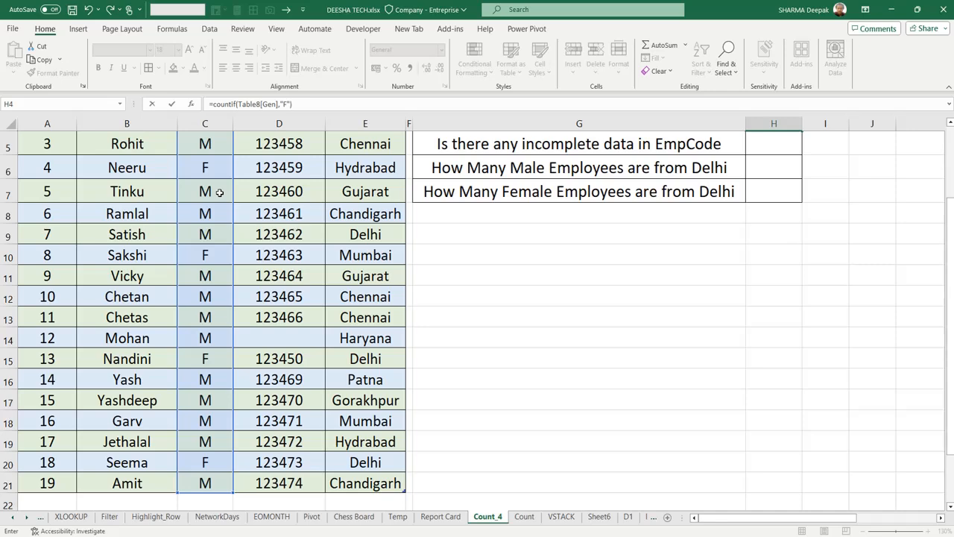
key(Return)
scroll(258, 213, up, 2)
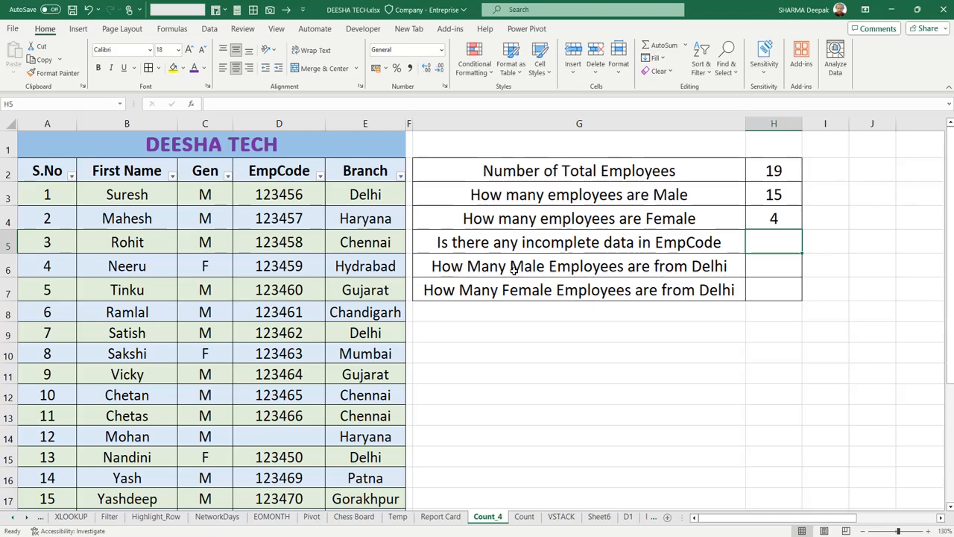
click(780, 211)
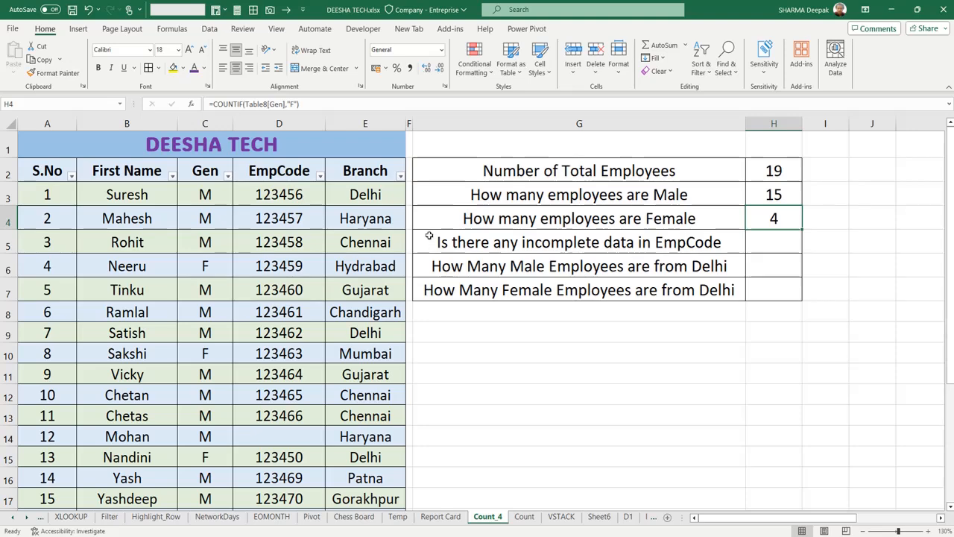
- Count the incomplete entries in H5 with a COUNTBLANK formula over all the data rows and columns of the employee table
click(759, 243)
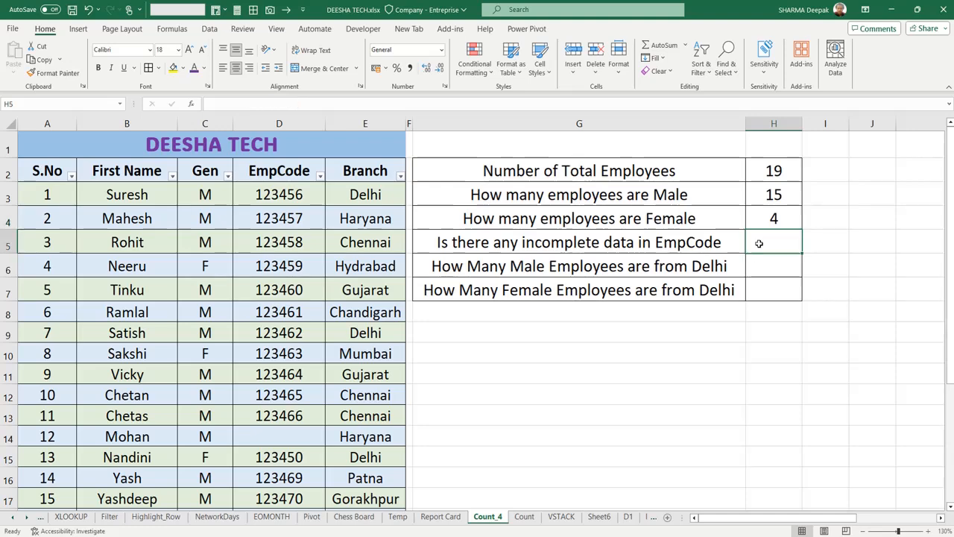
text(=)
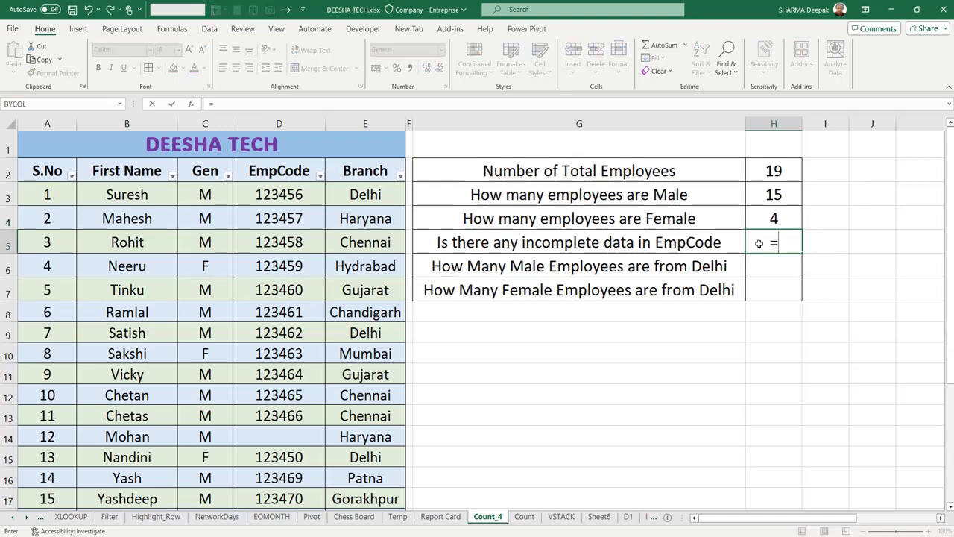
text(count)
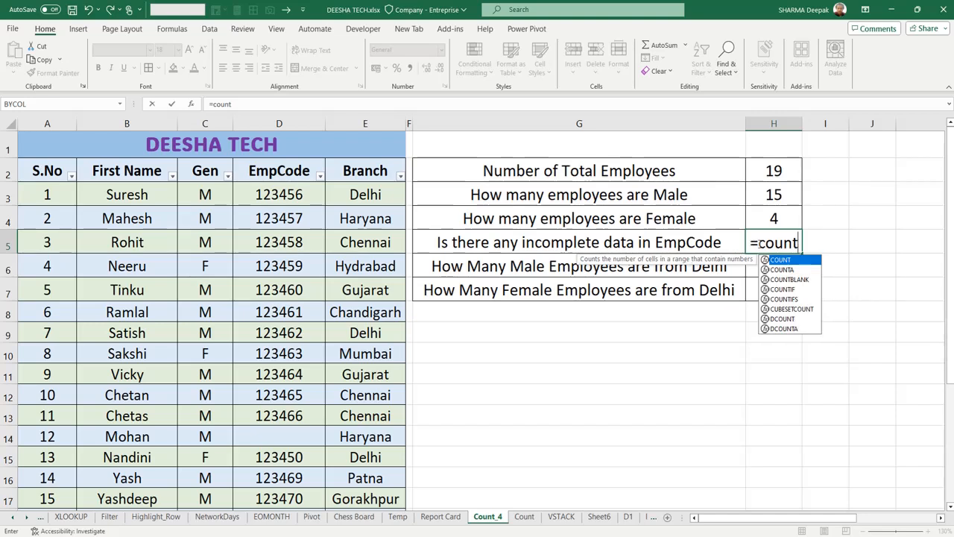
text(b)
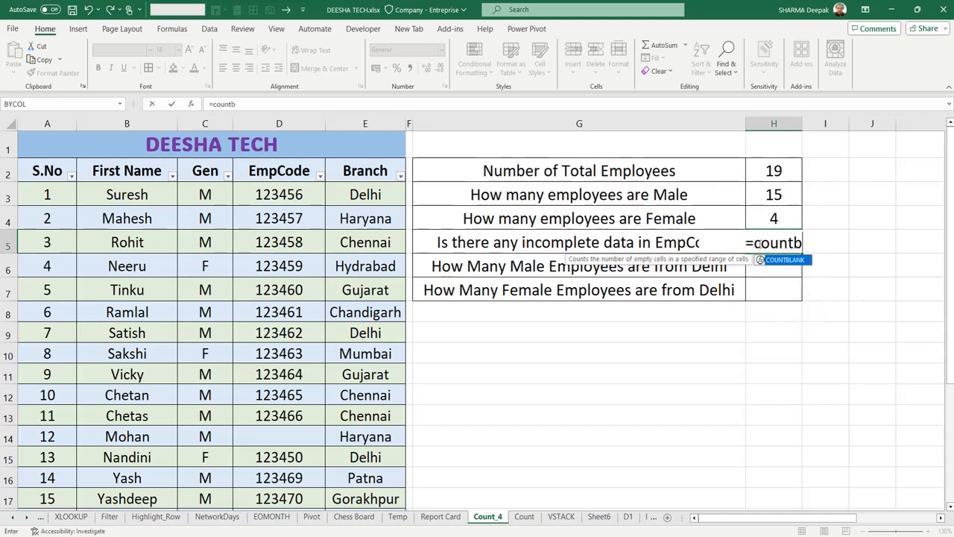
key(Tab)
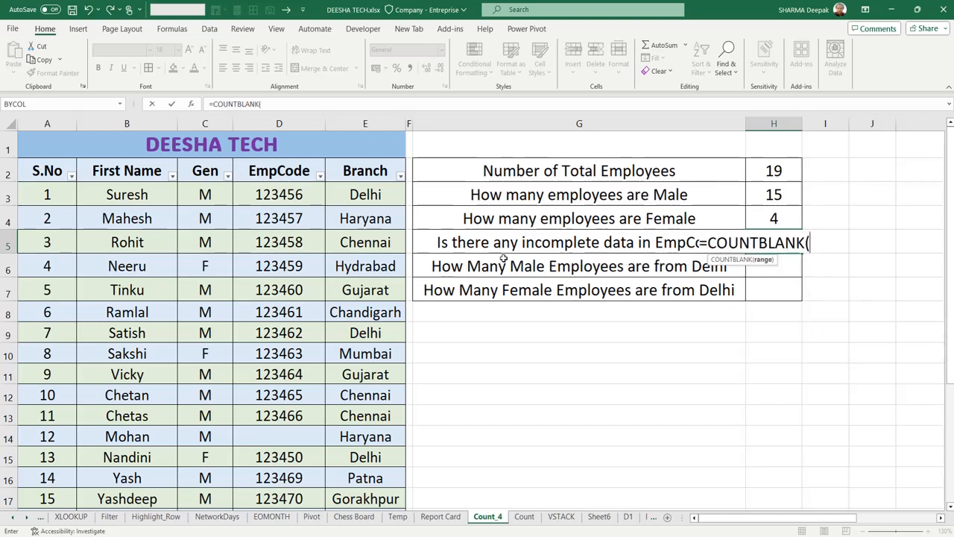
drag(59, 200, 386, 316)
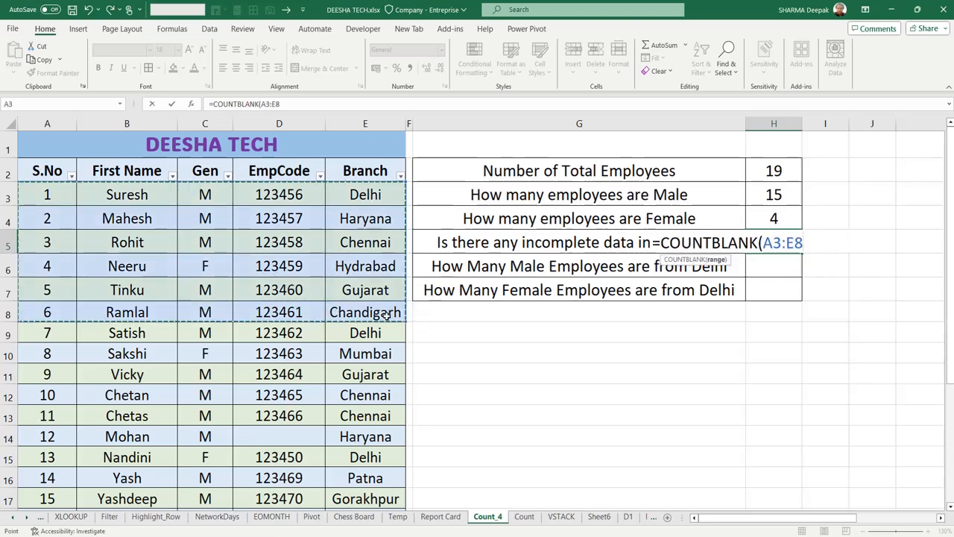
key(ctrl+shift+Down)
text())
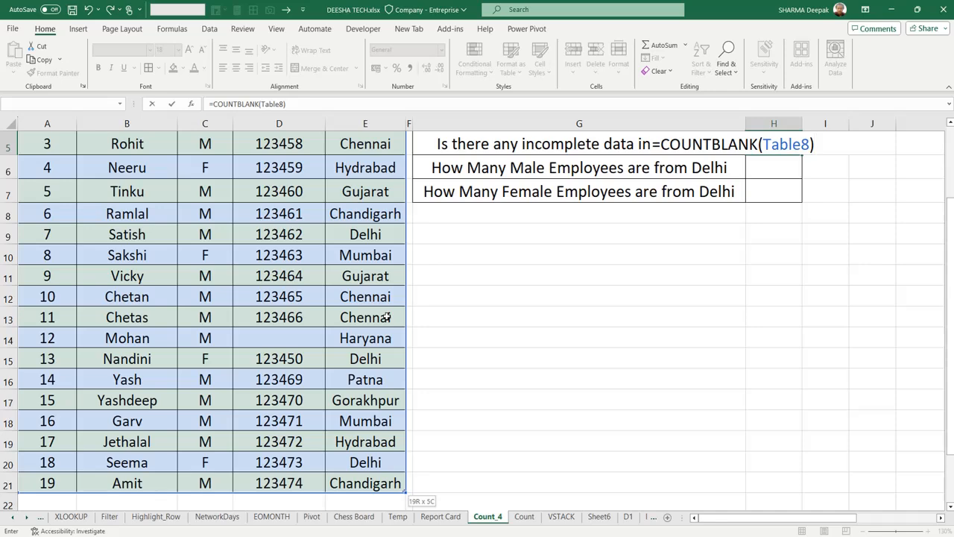
key(Return)
scroll(564, 365, up, 2)
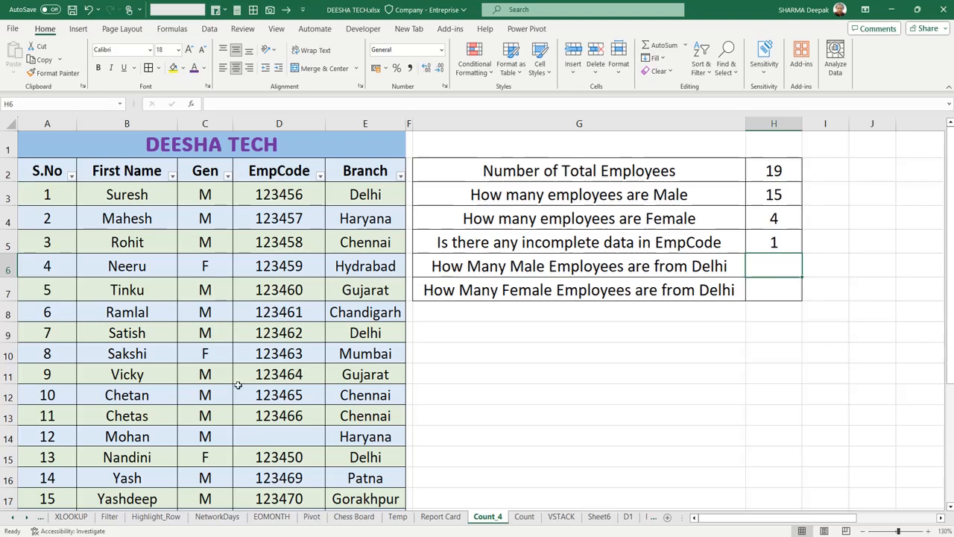
- Examine the empty EmpCode cell D14, the first Branch entries and the counting formulas in H5 and H4
click(264, 435)
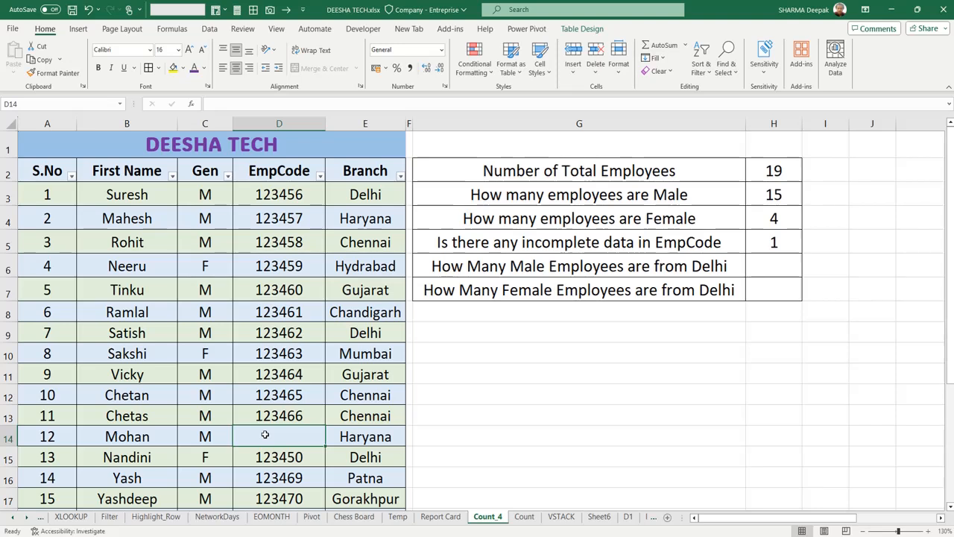
click(772, 244)
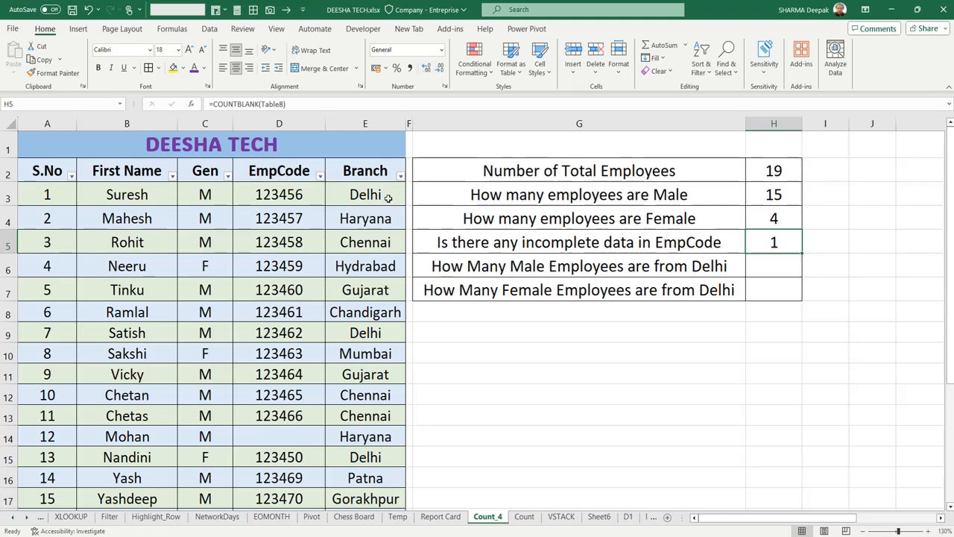
double_click(367, 247)
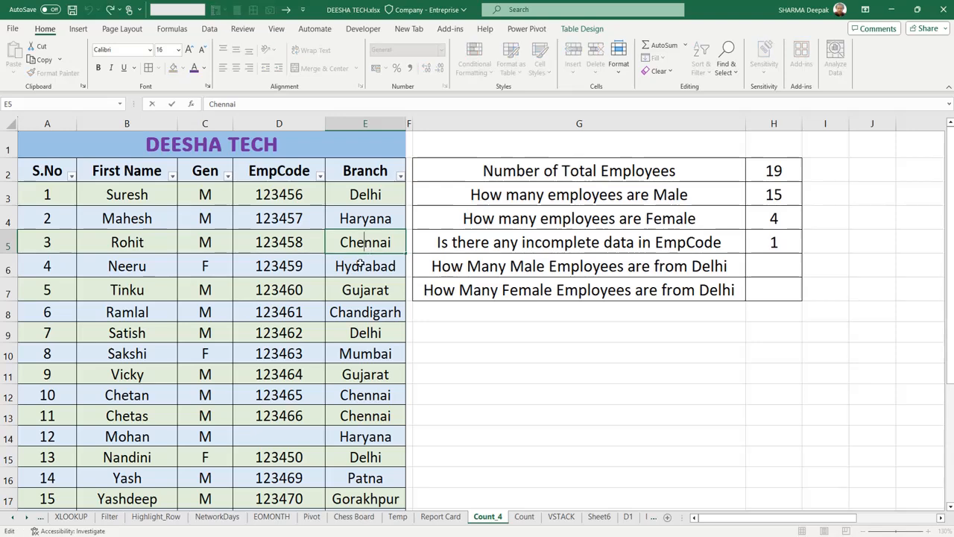
click(371, 216)
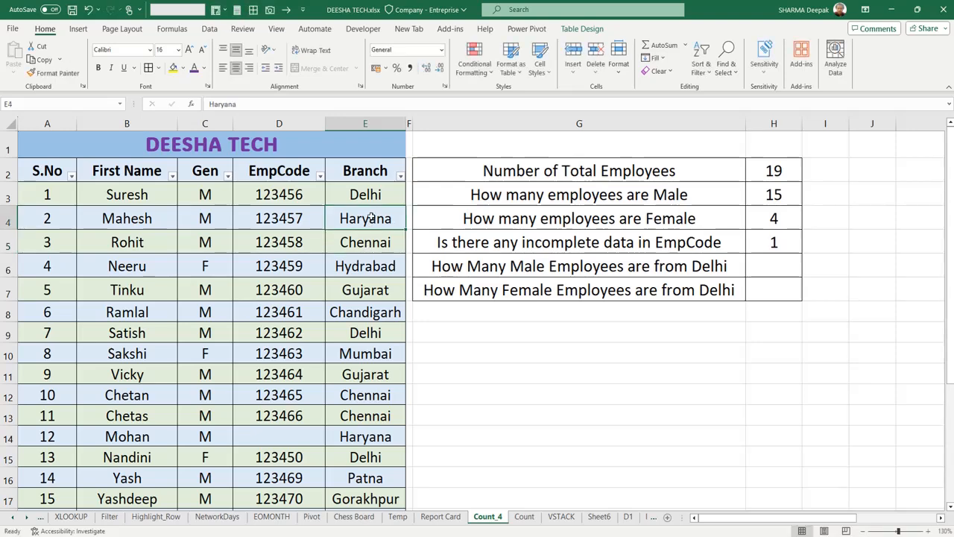
click(372, 196)
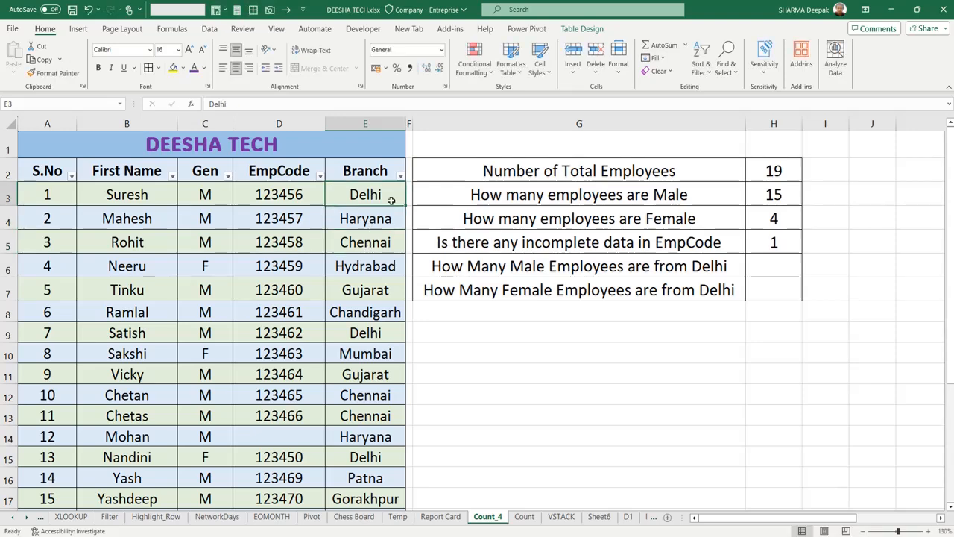
click(770, 269)
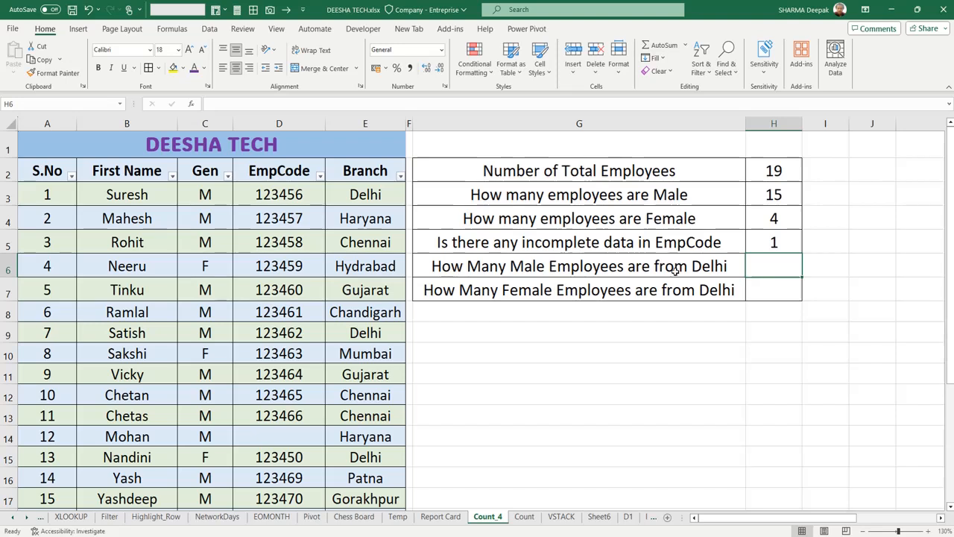
click(788, 244)
click(778, 219)
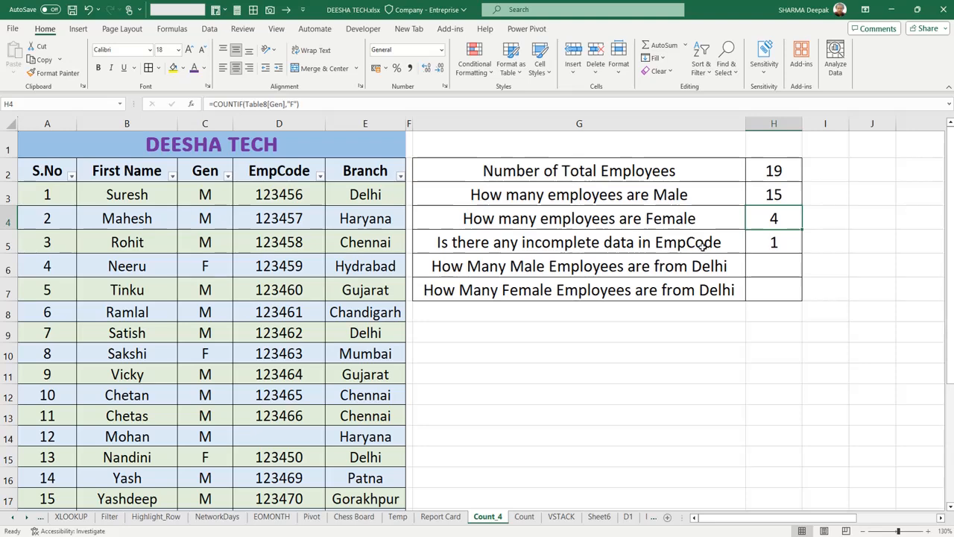
- Begin a COUNTIFS formula in H6 with the table's whole Gen column as the first criteria range and "M" as its criterion
click(763, 270)
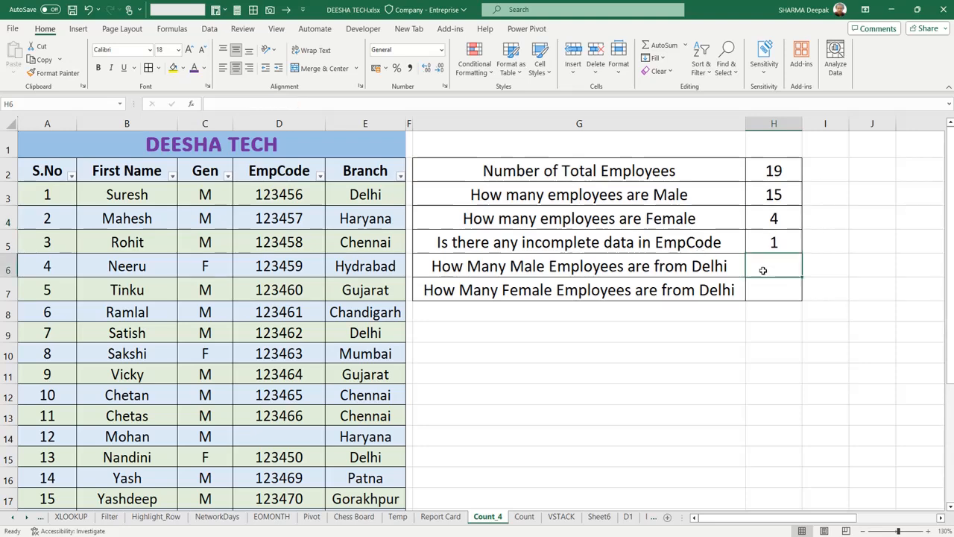
text(=)
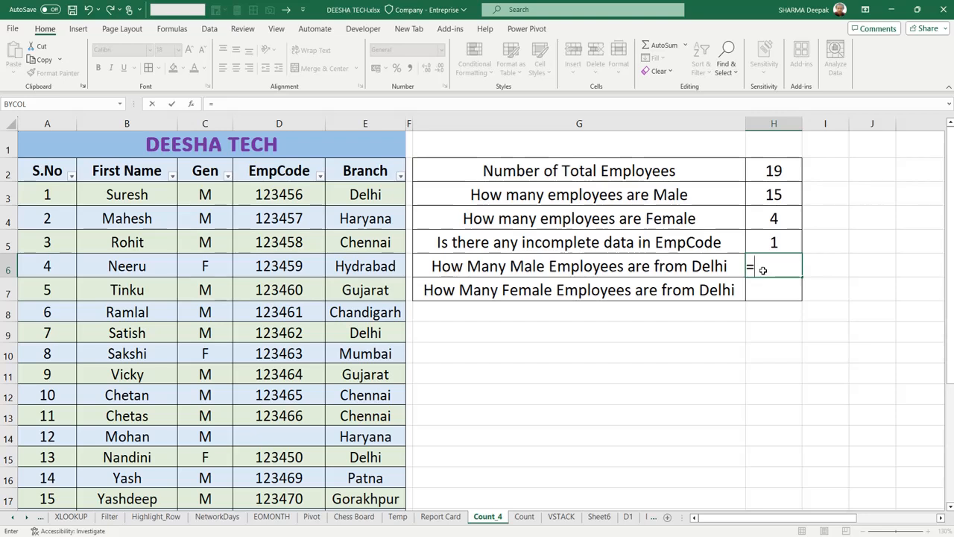
text(couni)
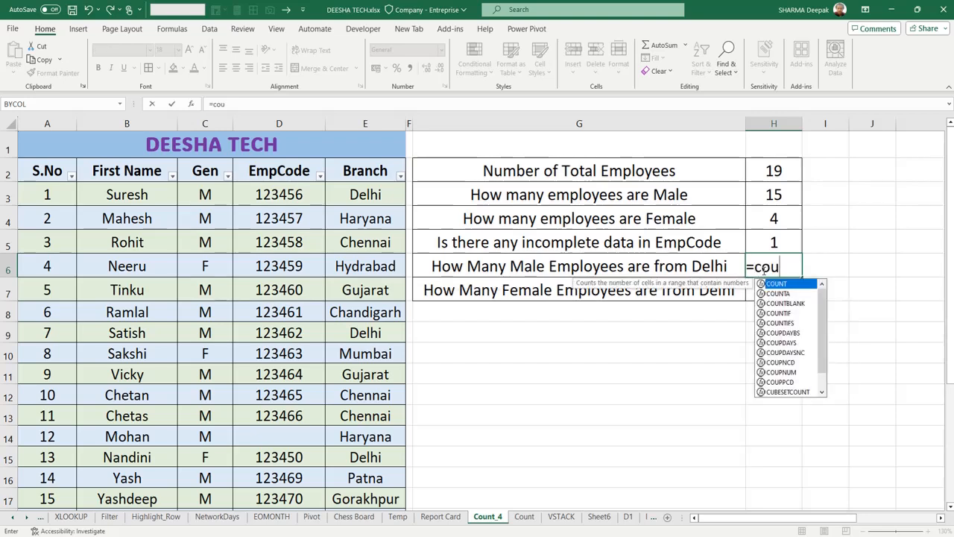
key(BackSpace)
key(BackSpace)
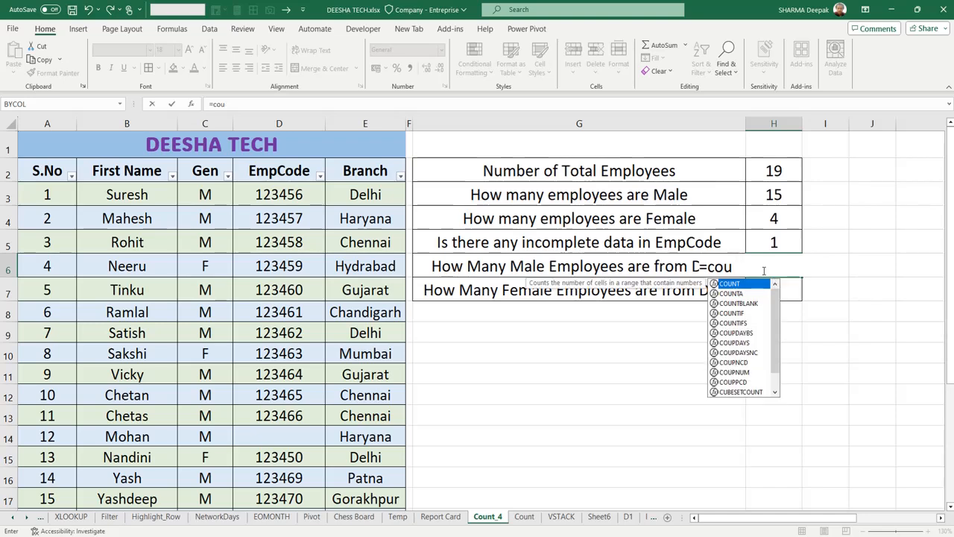
text(tif)
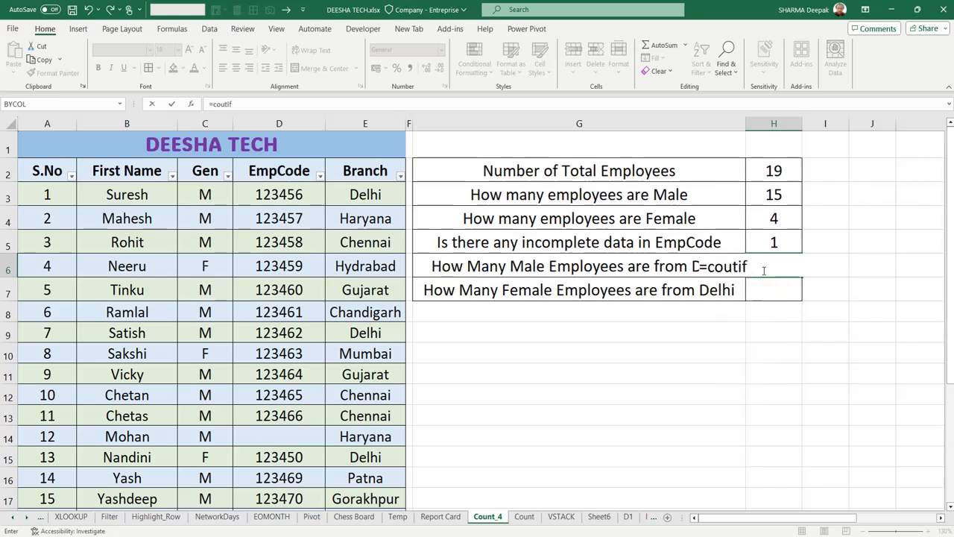
key(BackSpace)
key(BackSpace)
key(BackSpace)
text(nt)
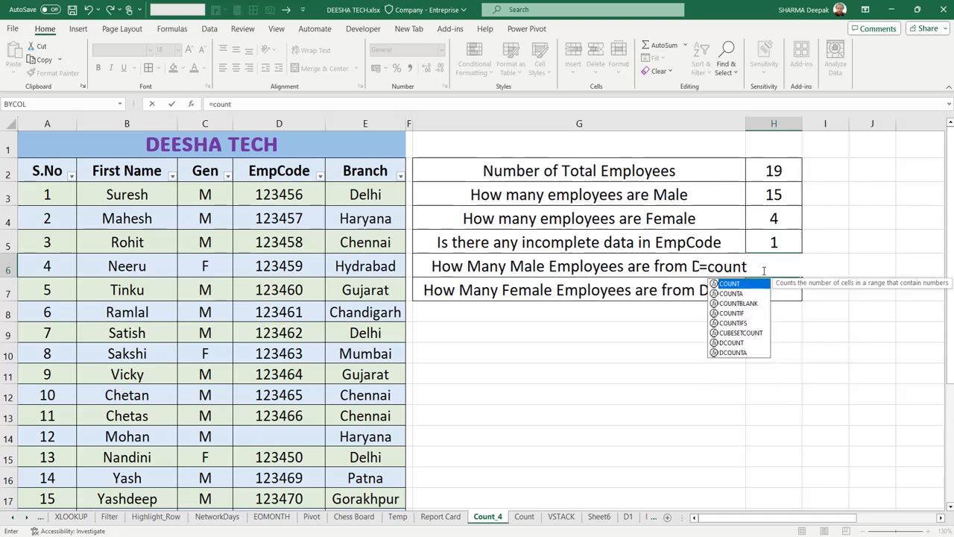
key(Down)
key(Down)
key(Down)
key(Down)
key(Tab)
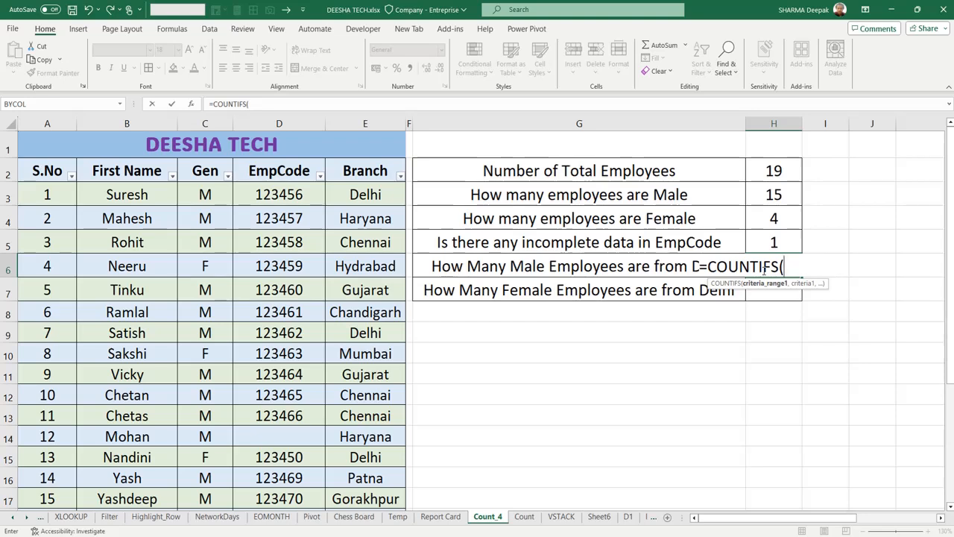
click(220, 197)
key(ctrl+shift+Down)
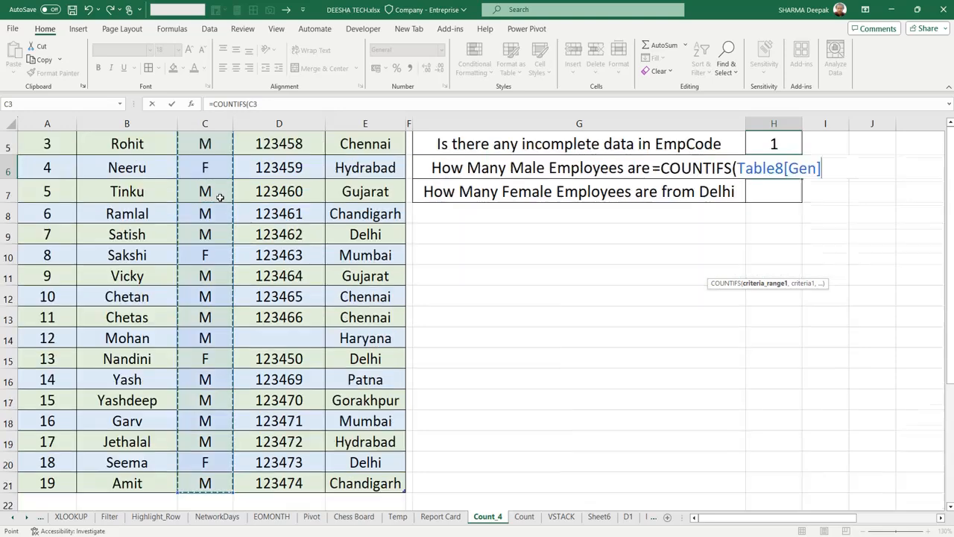
text(,)
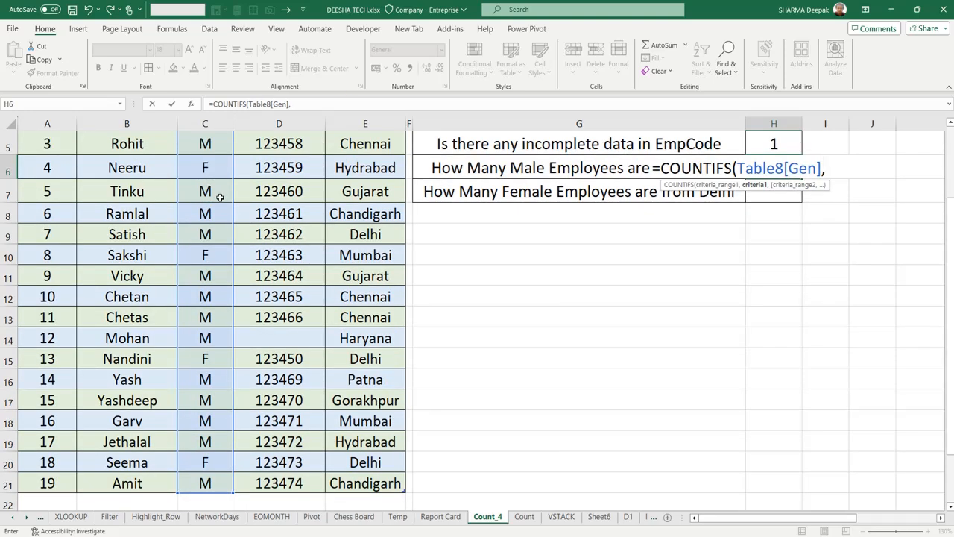
text("M",)
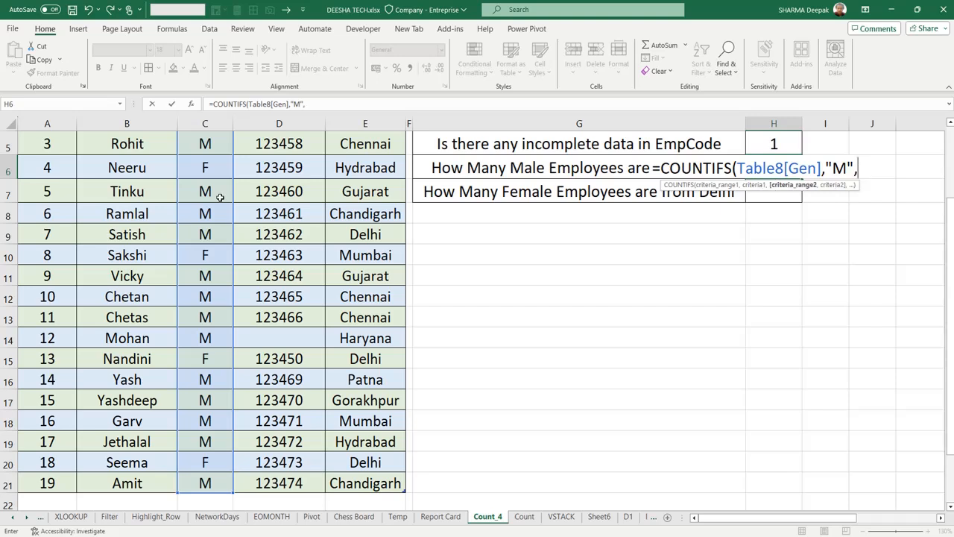
- Complete the H6 COUNTIFS formula with the whole Branch column as the second criteria range and "Delhi" as its criterion
scroll(337, 249, up, 2)
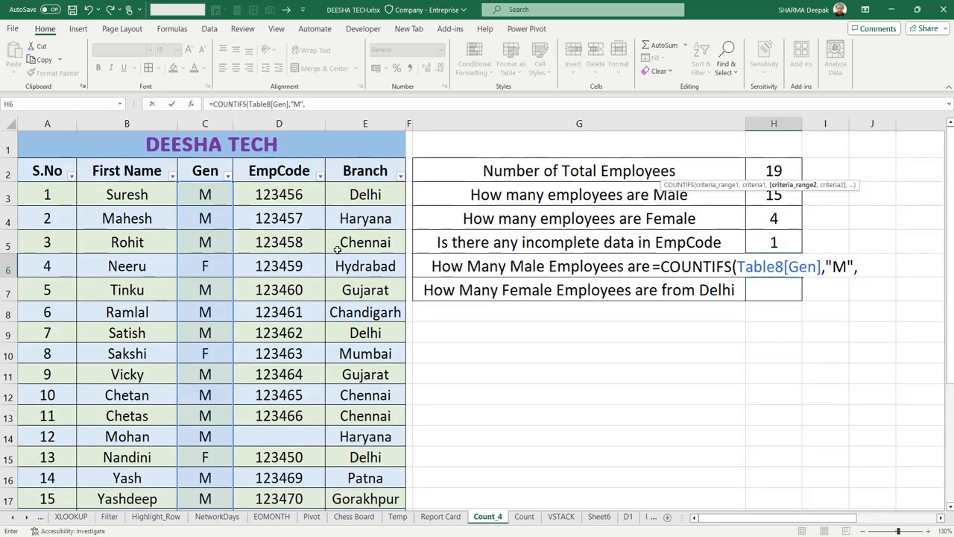
click(377, 192)
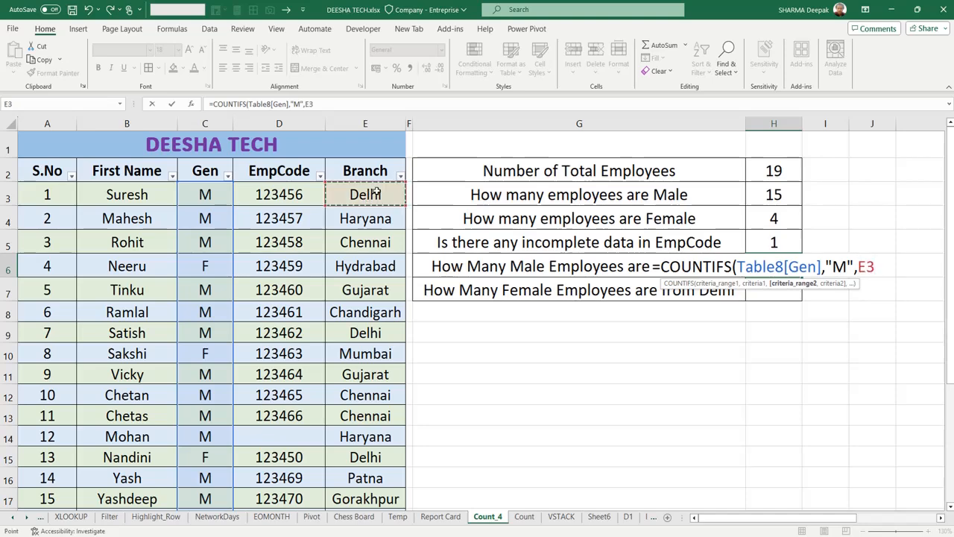
key(ctrl+shift+Down)
text(,)
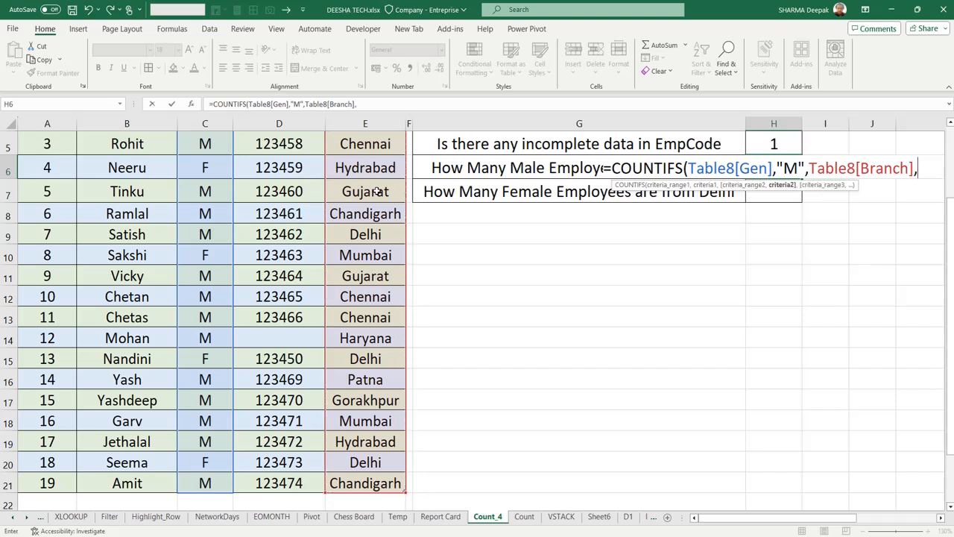
text("Delhi")
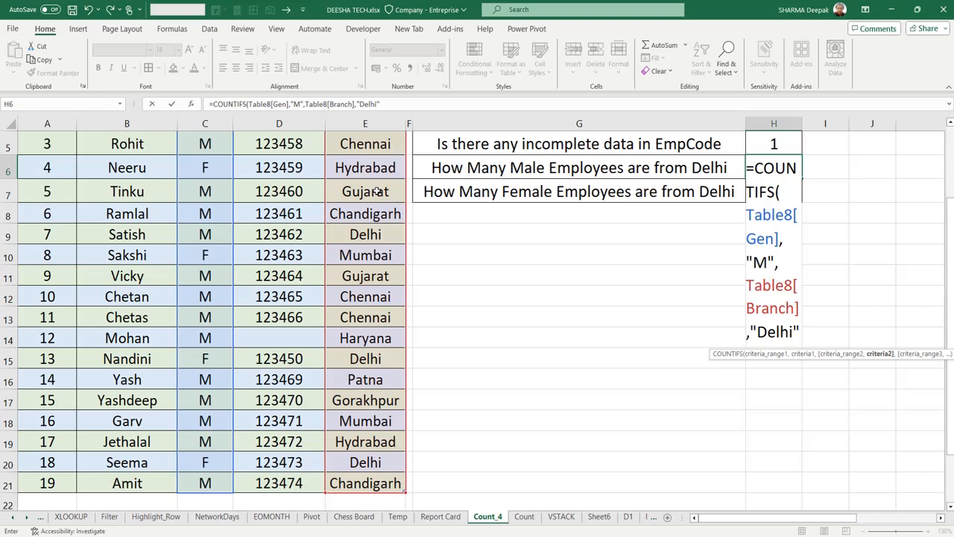
text())
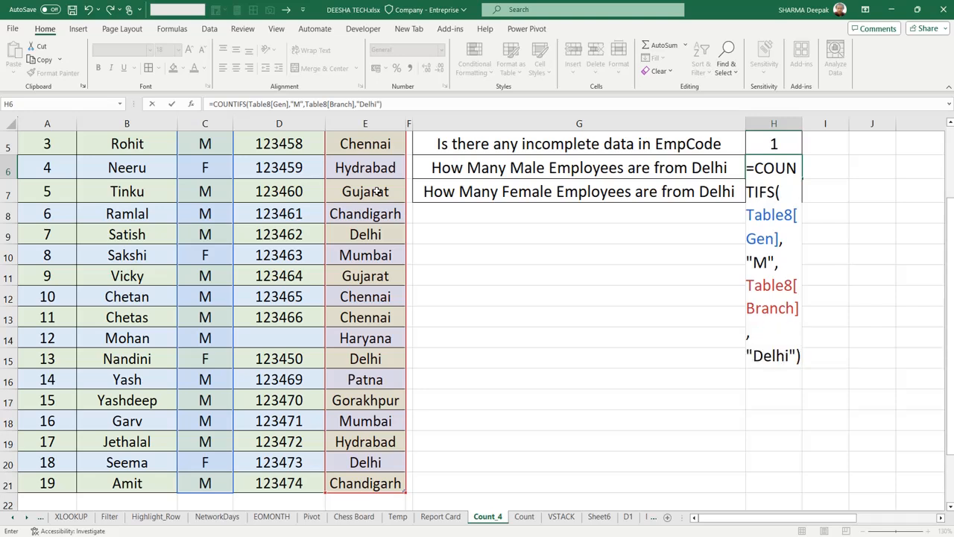
key(Return)
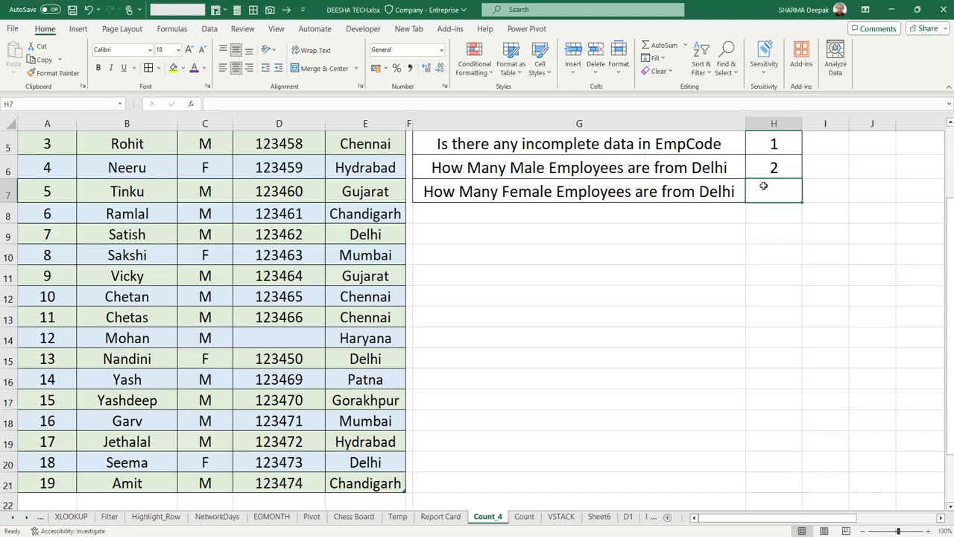
- Begin a COUNTIFS formula in H7 with the table's whole Gen column as the first criteria range and "F" as its criterion
text(=countif)
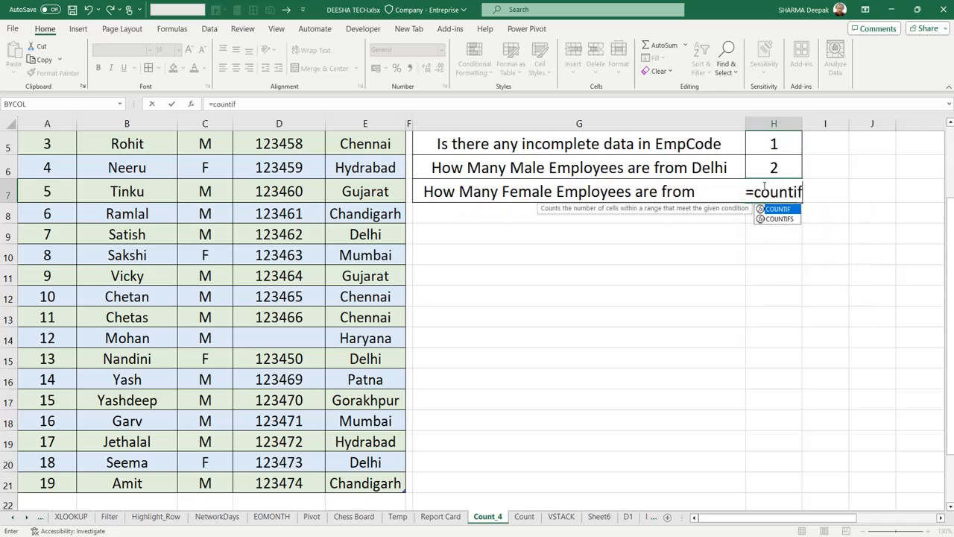
text(s)
key(Tab)
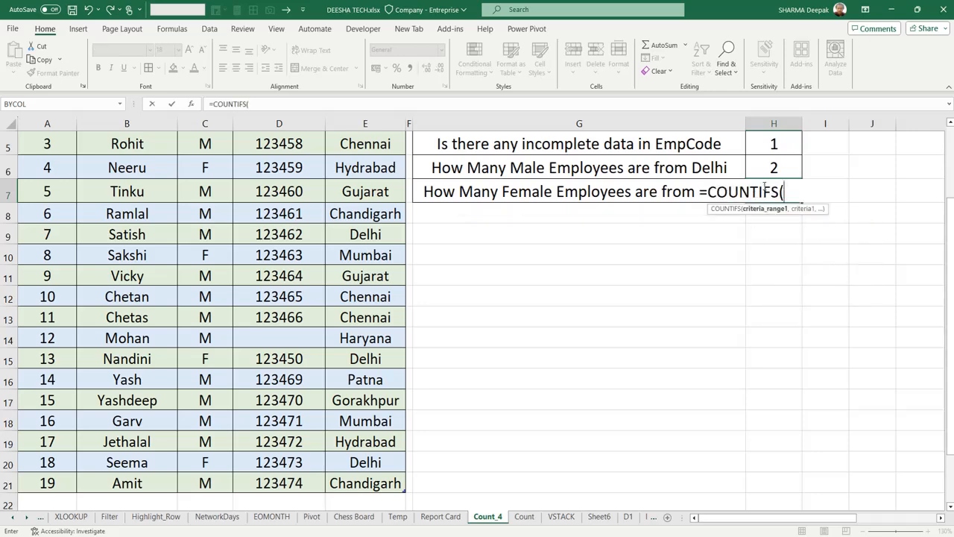
scroll(343, 281, up, 2)
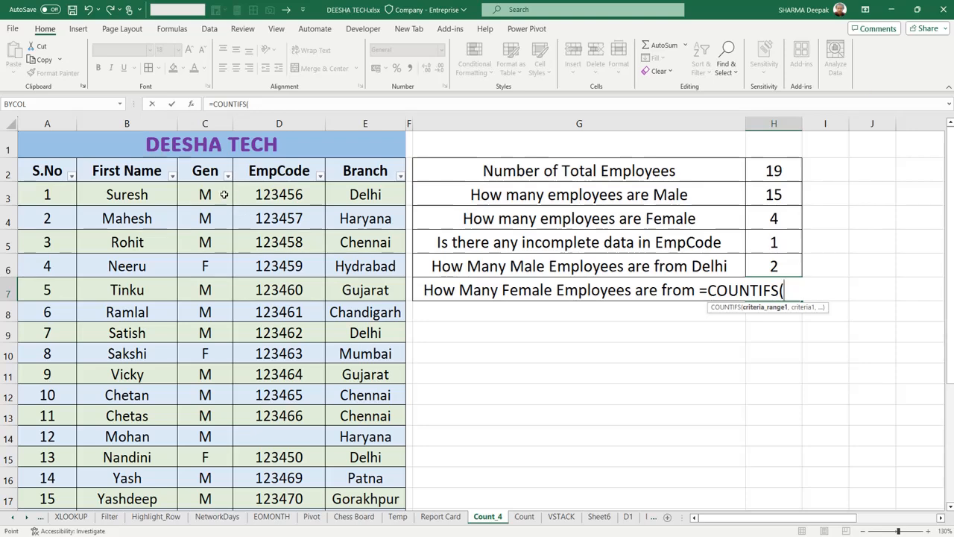
click(224, 193)
key(ctrl+shift+Down)
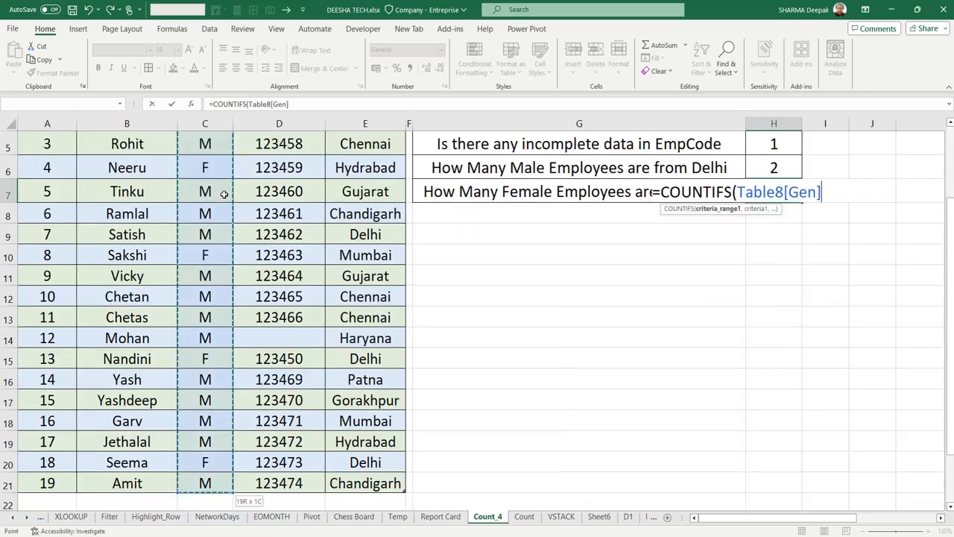
text(,"F)
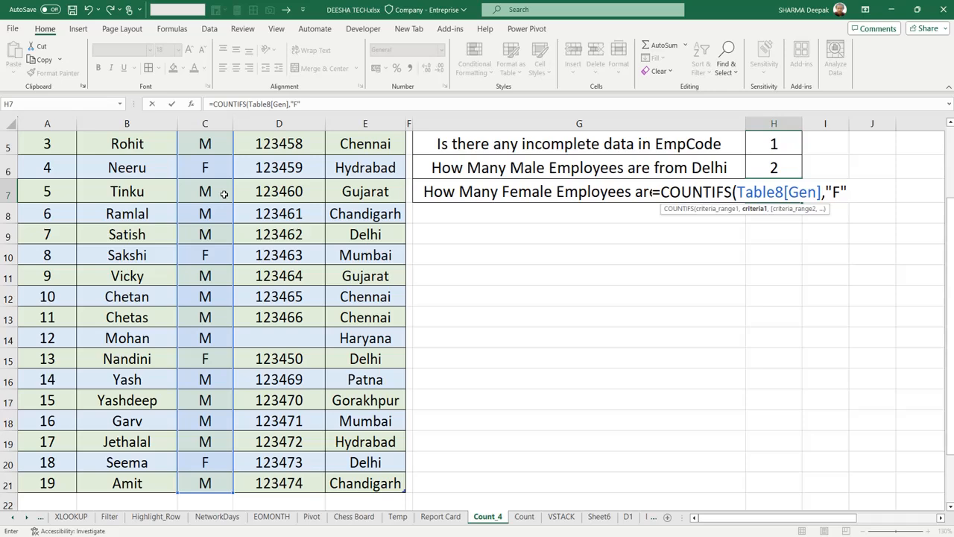
text(",)
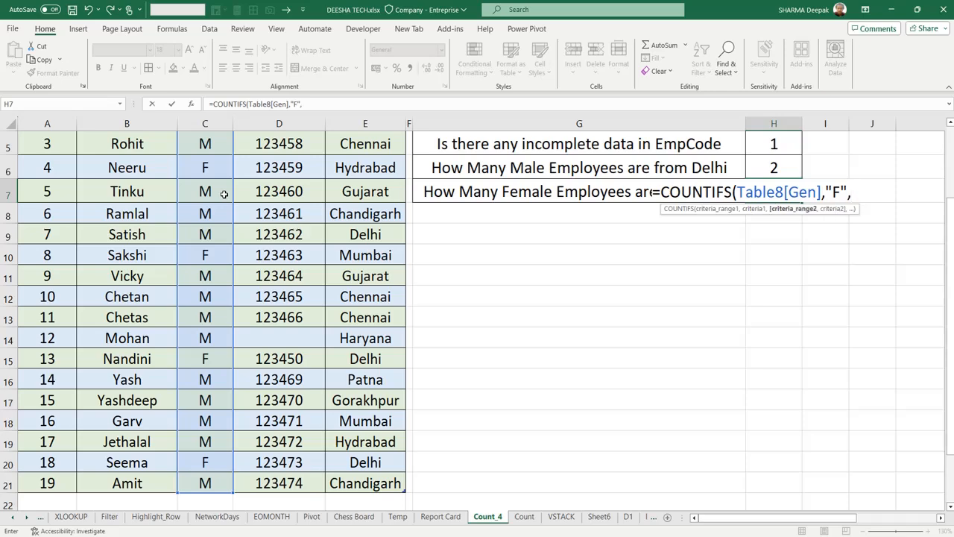
- Complete the H7 COUNTIFS formula with the whole Branch column as the second criteria range and "Delhi" as its criterion
scroll(275, 233, up, 2)
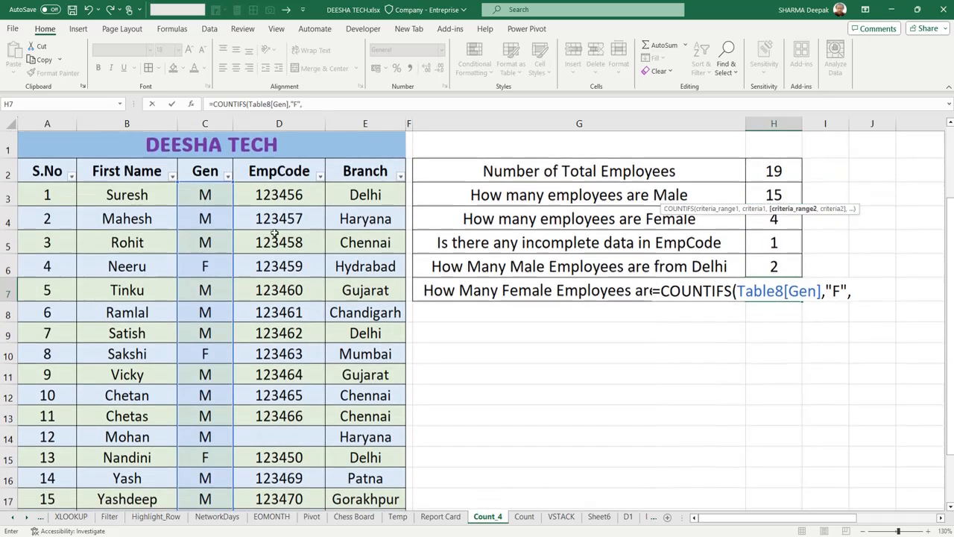
click(359, 195)
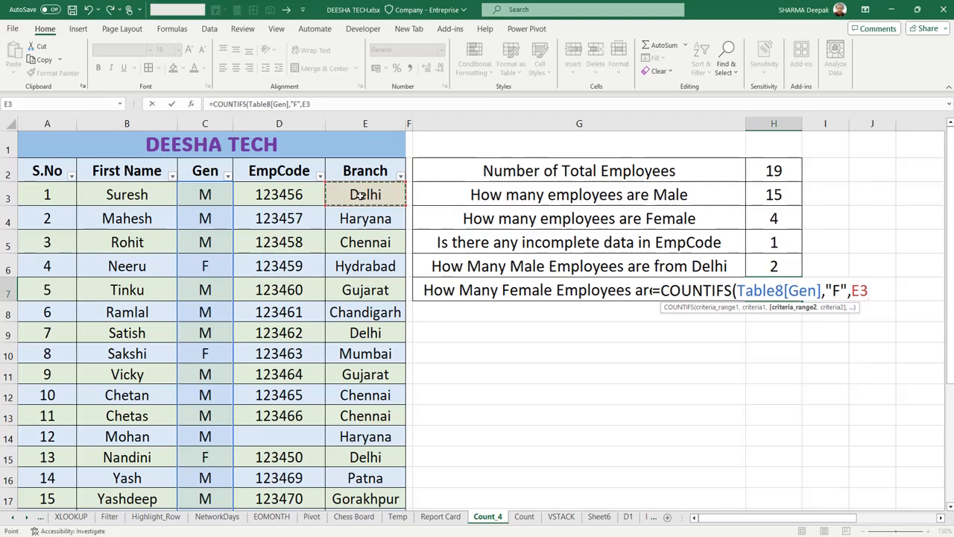
key(ctrl+shift+Down)
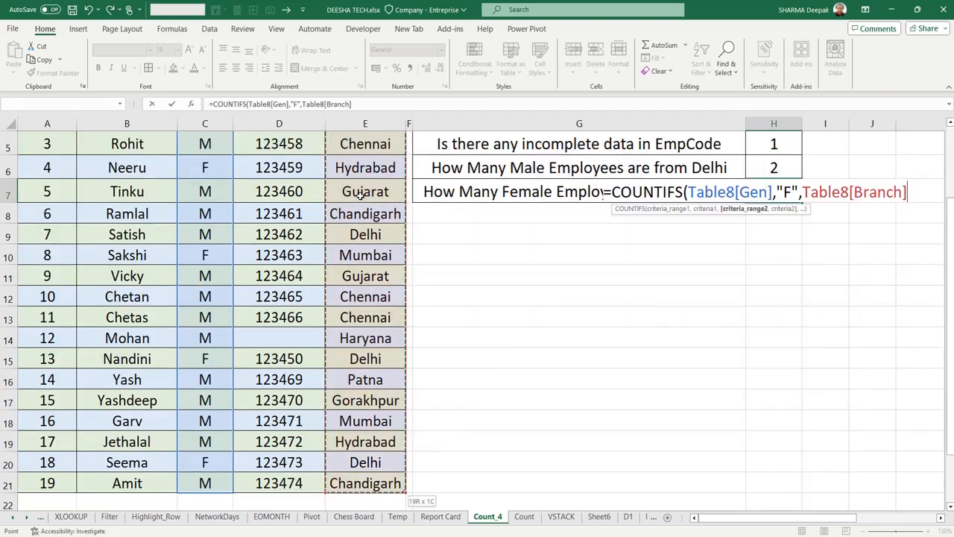
text(,)
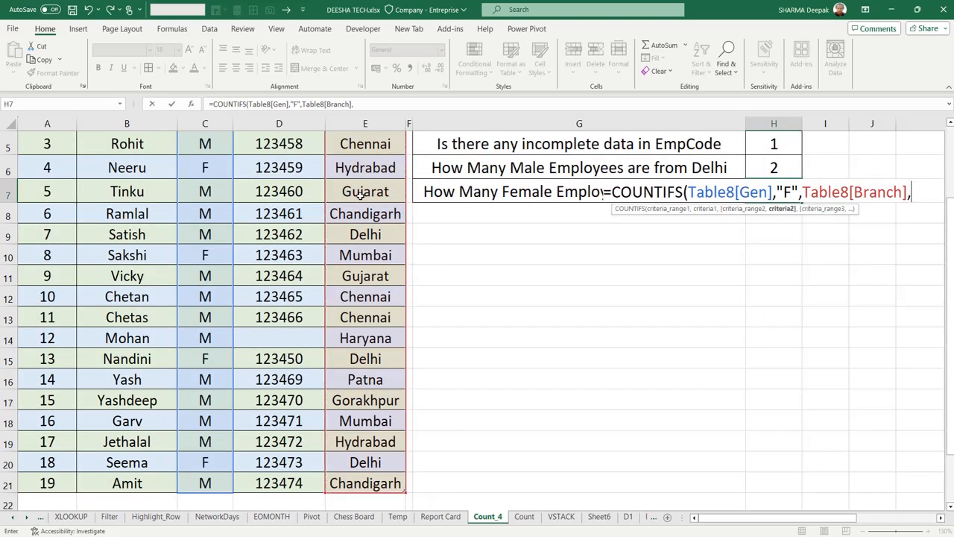
text("Delhi")
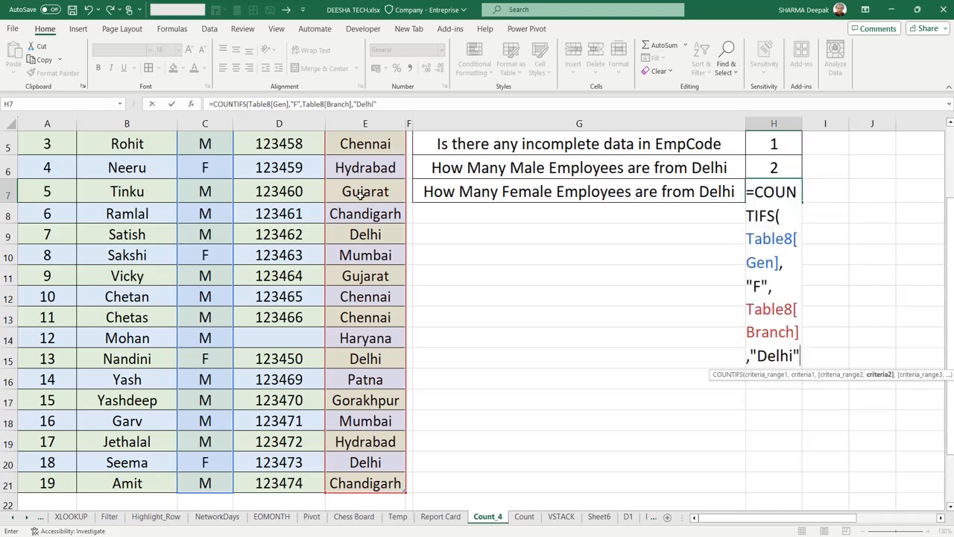
text())
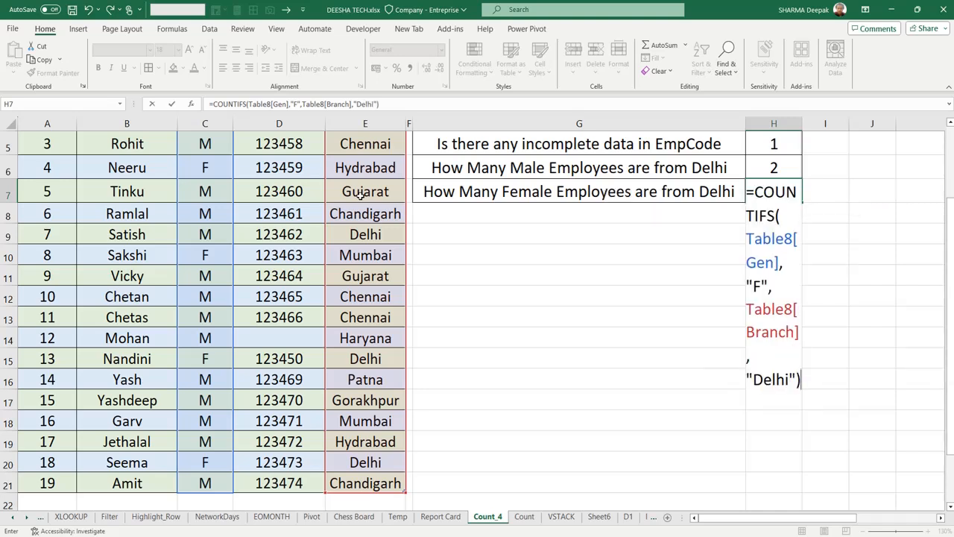
key(Return)
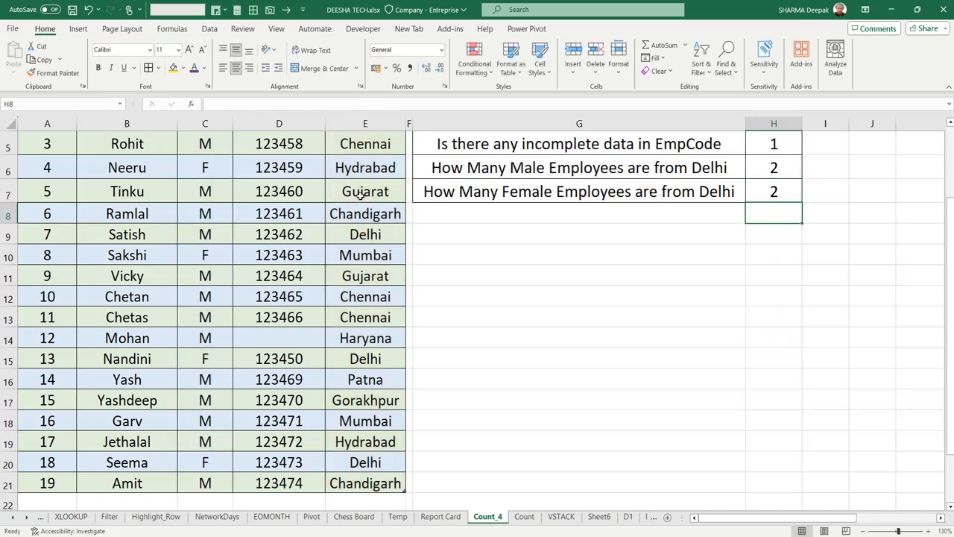
- Filter the Gen column to M only and select the filtered Gen entries to check their count against H3
scroll(642, 244, up, 2)
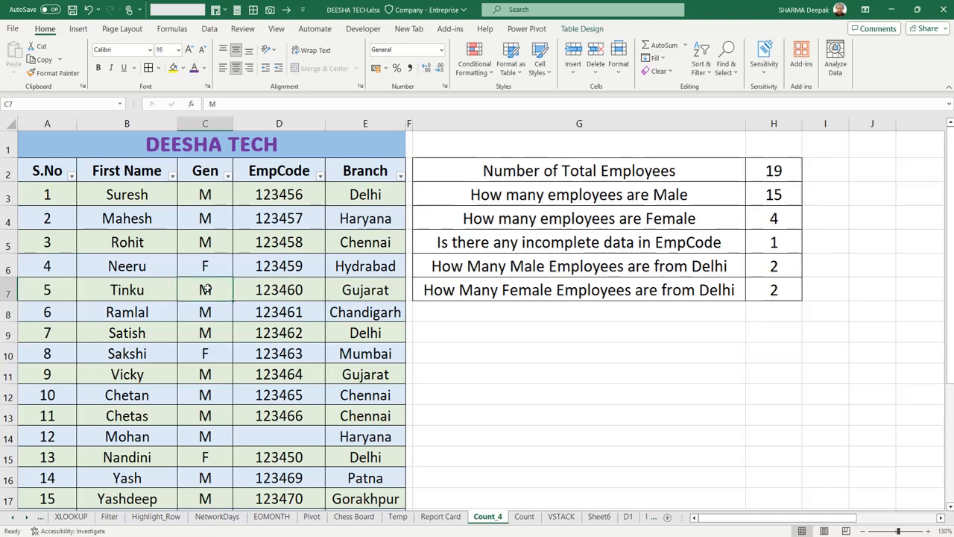
click(143, 213)
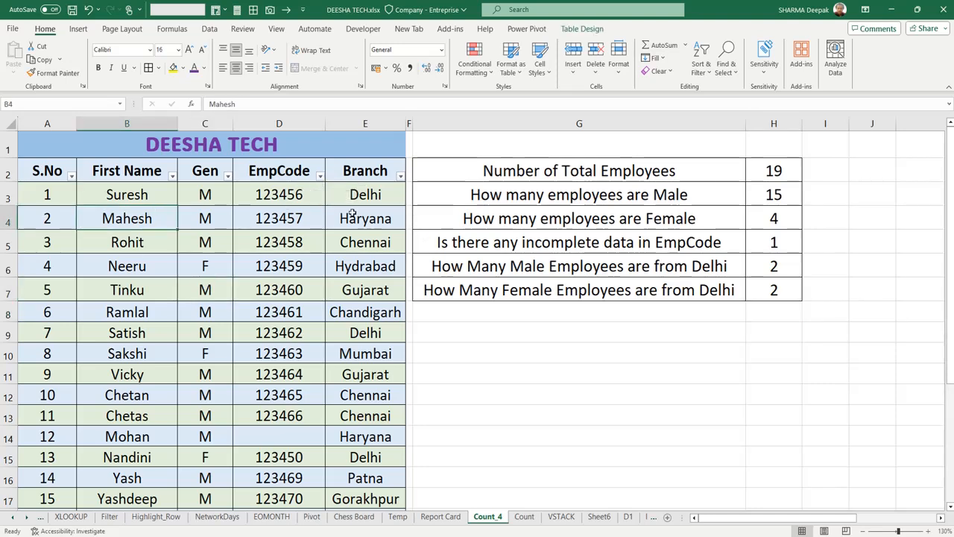
scroll(92, 345, down, 2)
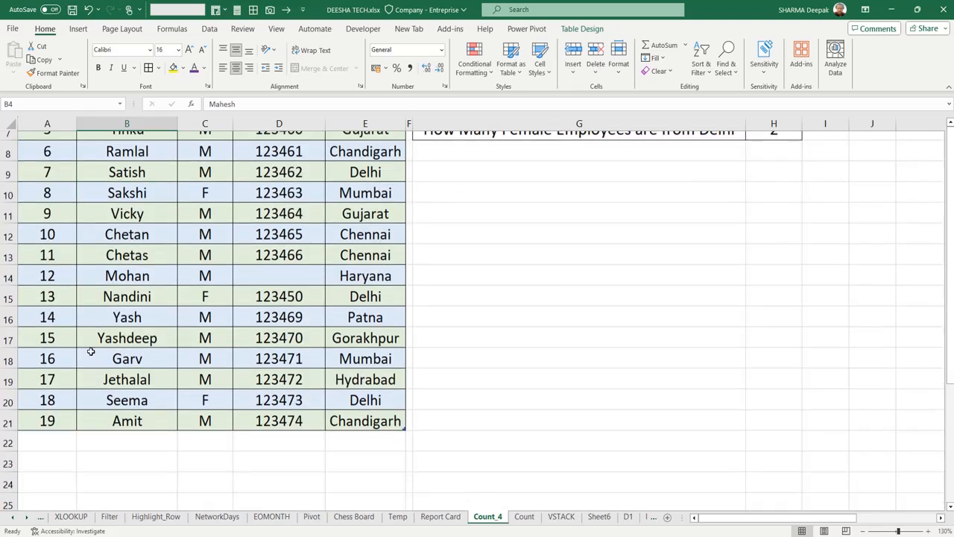
scroll(47, 401, up, 2)
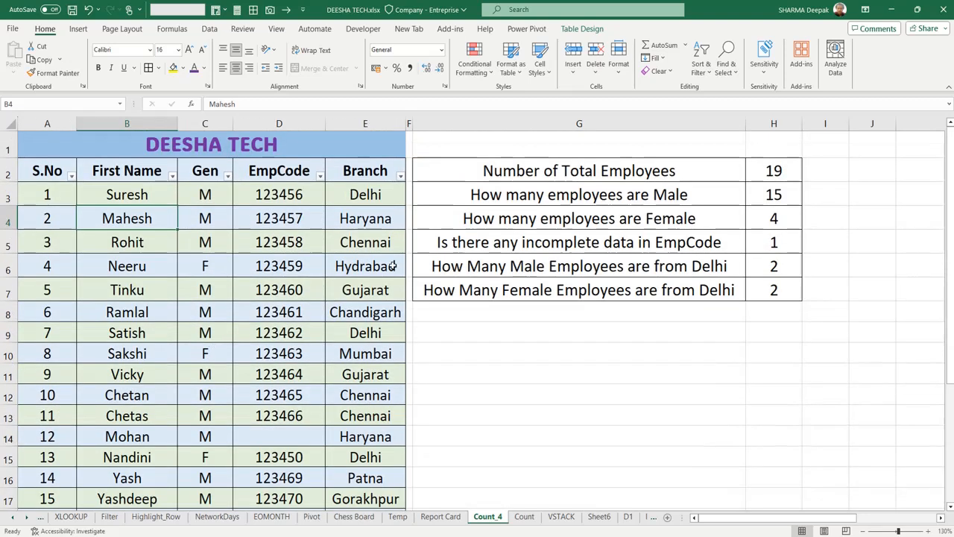
click(228, 176)
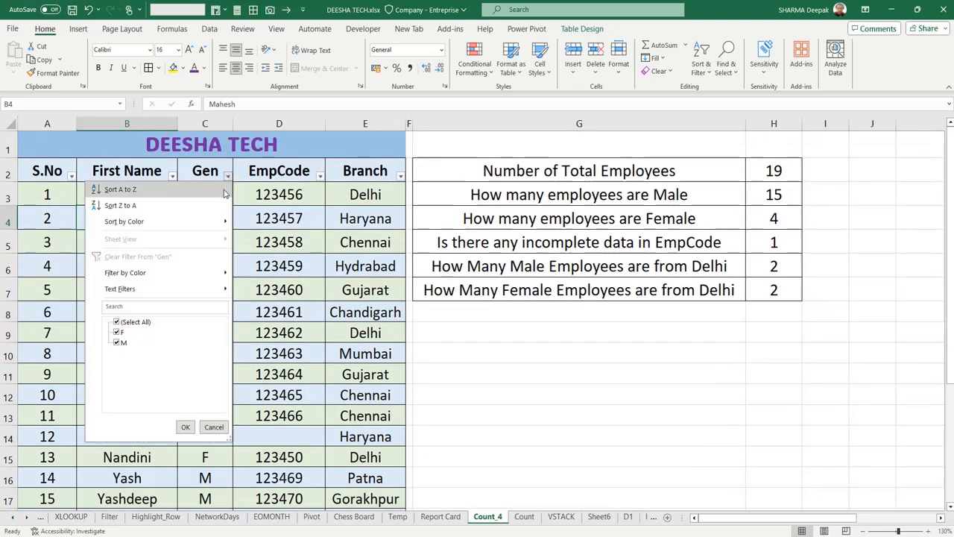
click(118, 332)
click(185, 427)
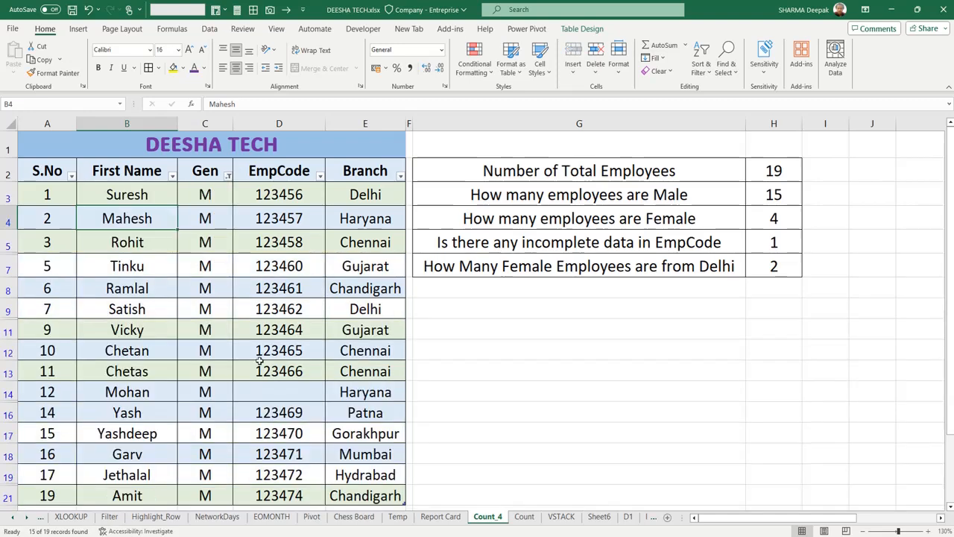
drag(205, 195, 205, 497)
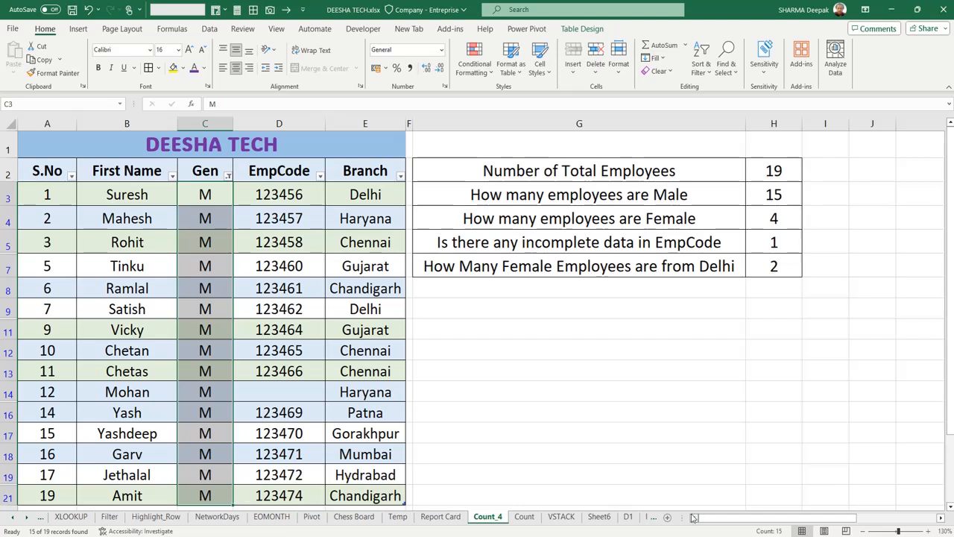
click(782, 198)
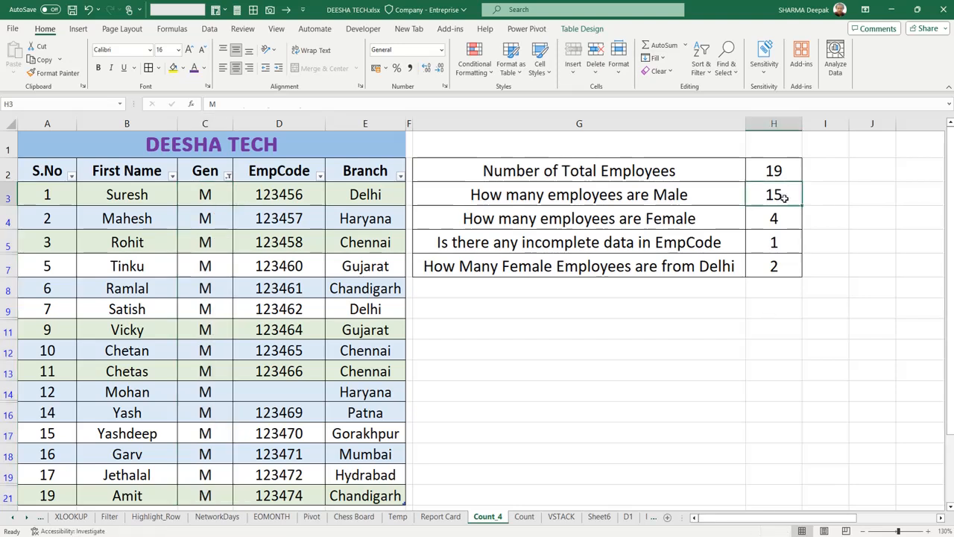
click(629, 348)
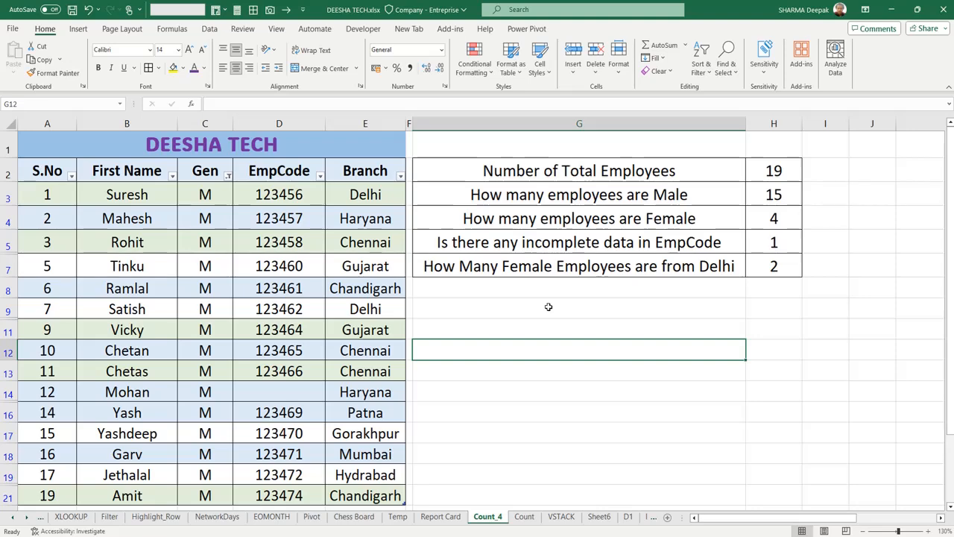
- Switch the Gen filter to F only and select the filtered Gen entries to check the number of female employees
click(228, 175)
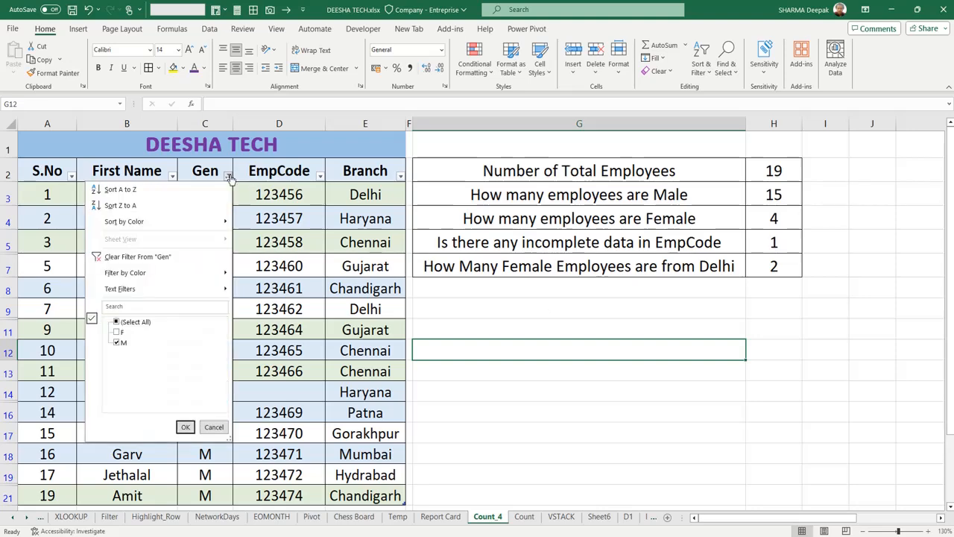
click(117, 331)
click(117, 342)
click(186, 427)
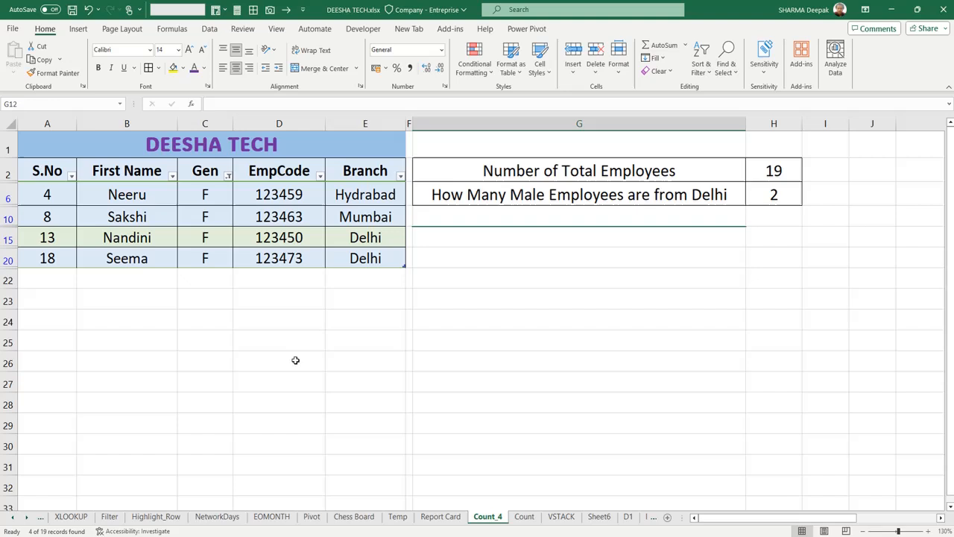
click(221, 198)
drag(221, 197, 209, 261)
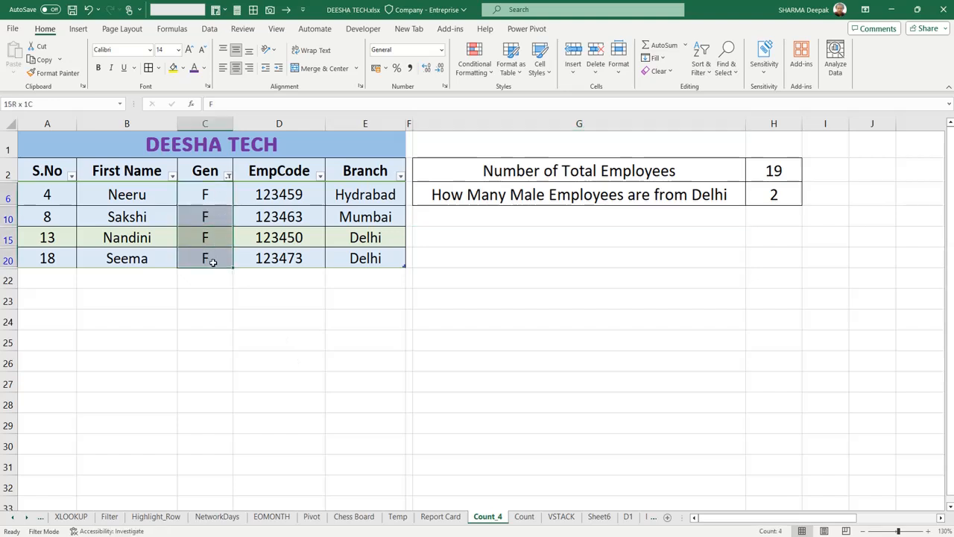
click(227, 316)
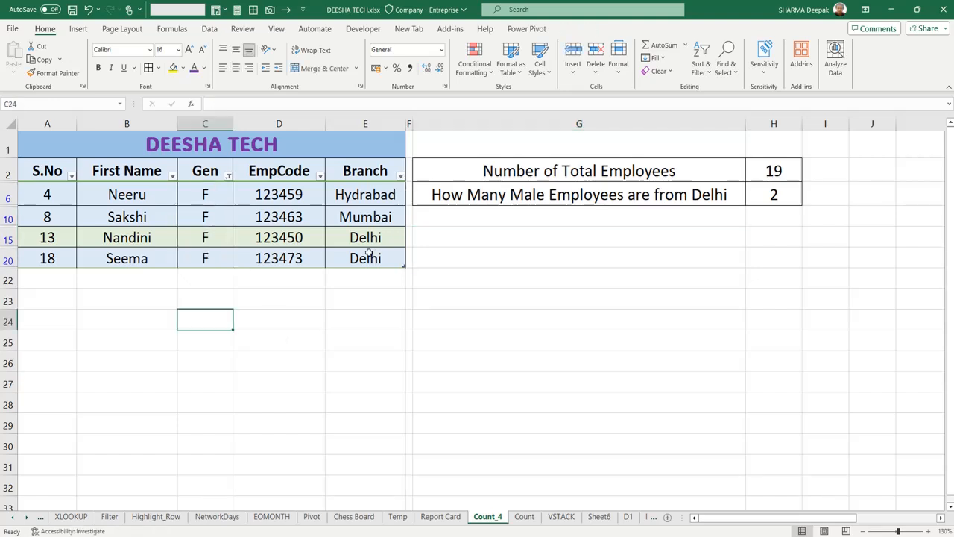
- Filter the Branch column to Delhi only, leaving out Hydrabad and Mumbai, to check the female employees from Delhi
click(401, 177)
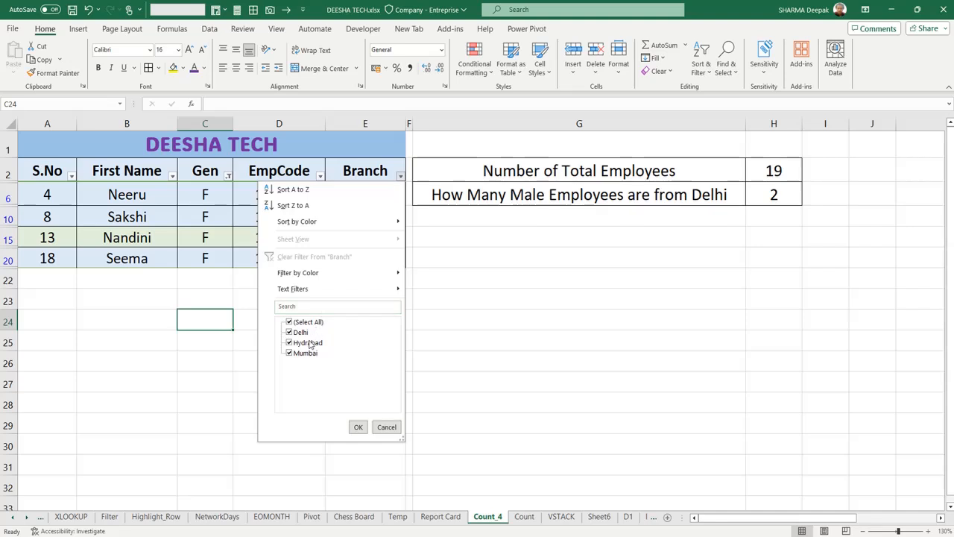
click(309, 343)
click(308, 353)
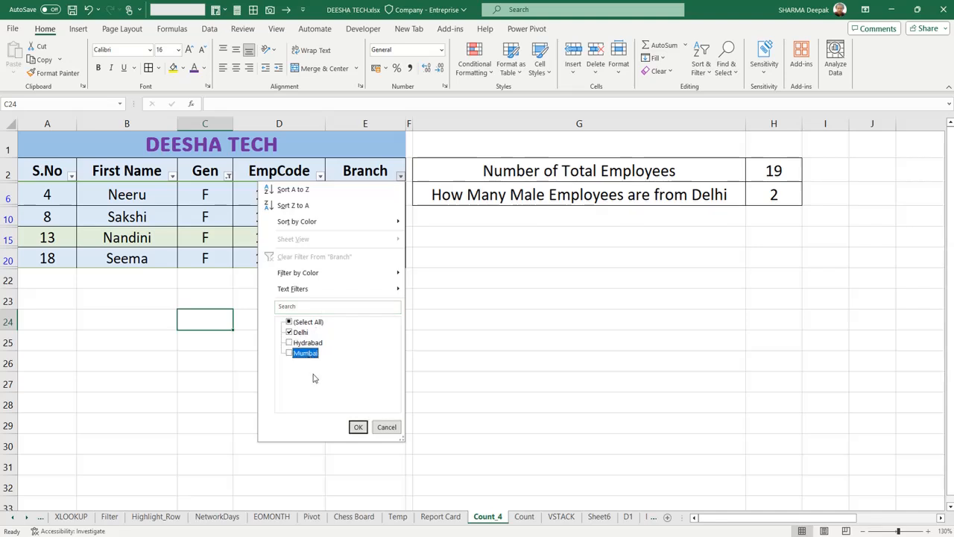
click(358, 426)
click(390, 331)
drag(348, 233, 240, 194)
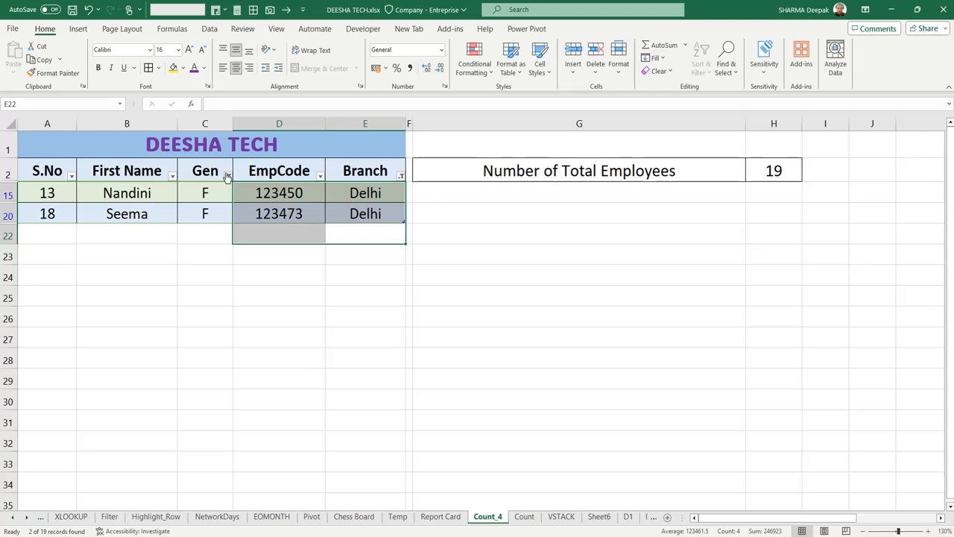
- Change the Gen filter from F to M within the Delhi rows to check the male employees from Delhi
click(227, 176)
click(119, 342)
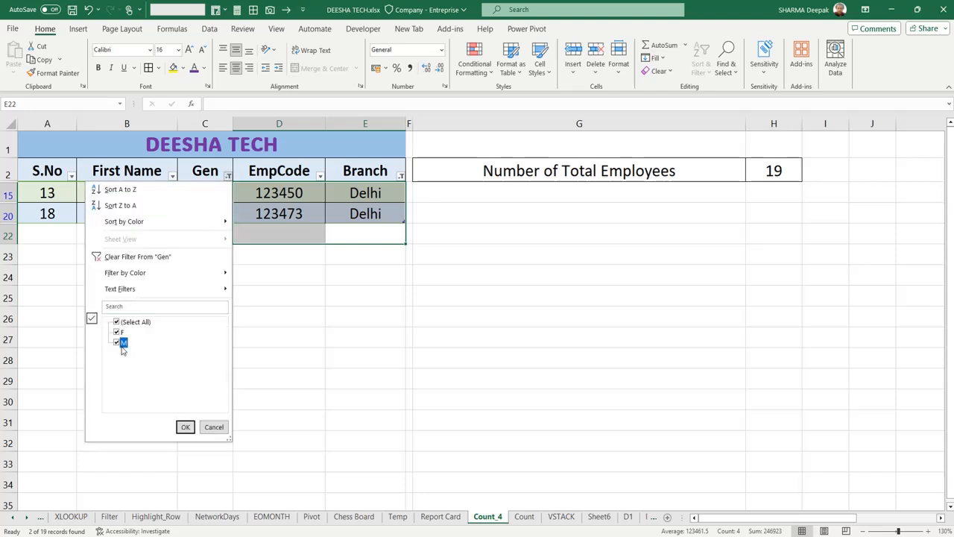
click(119, 332)
click(185, 426)
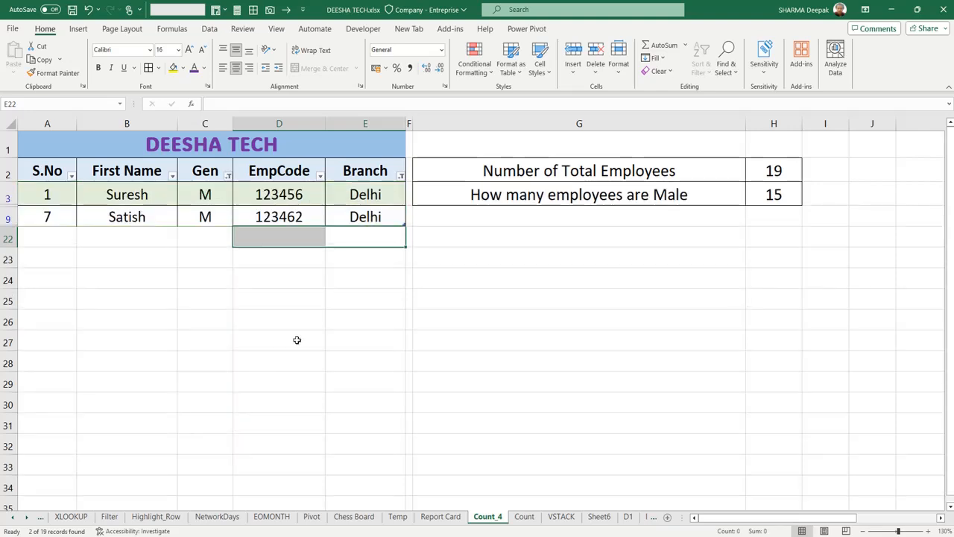
click(300, 330)
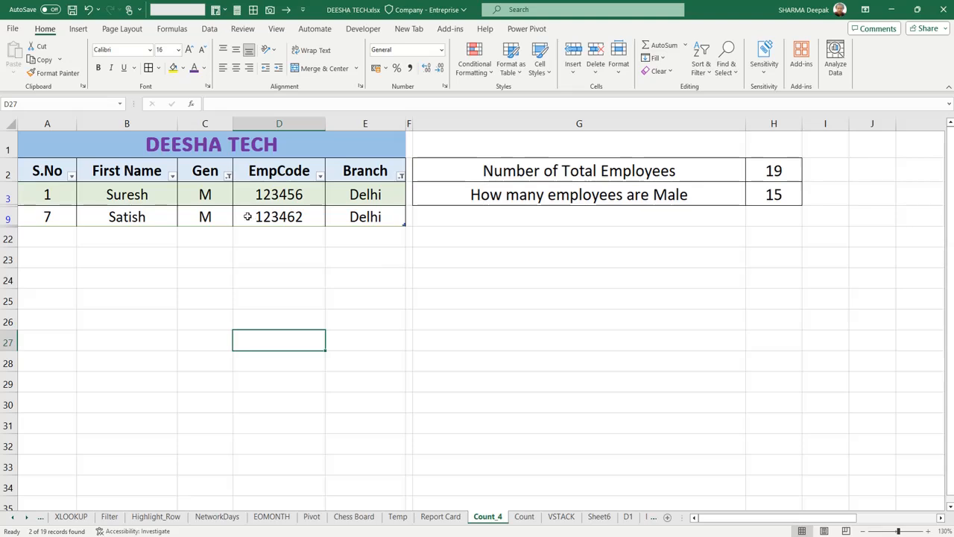
- Clear all filters from the employee table so that every row is shown
click(228, 177)
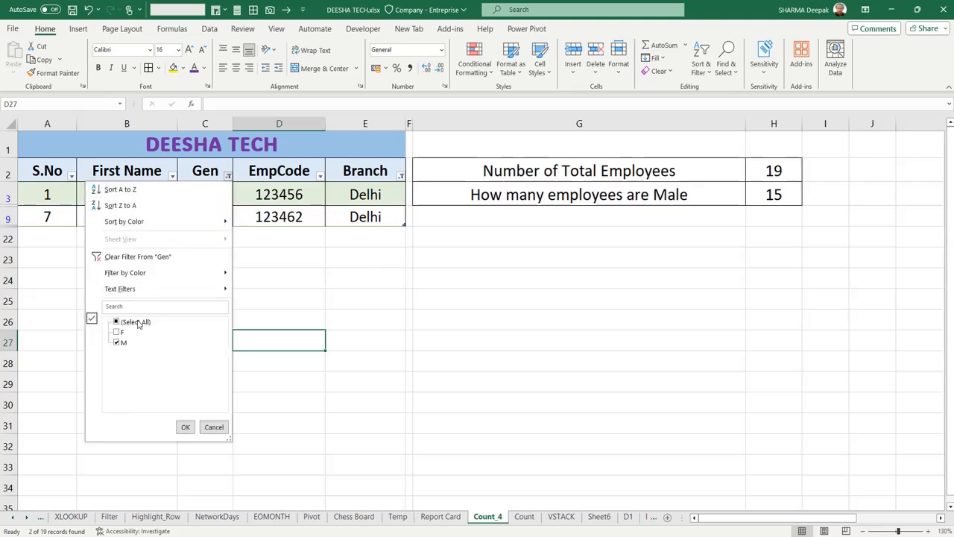
key(Escape)
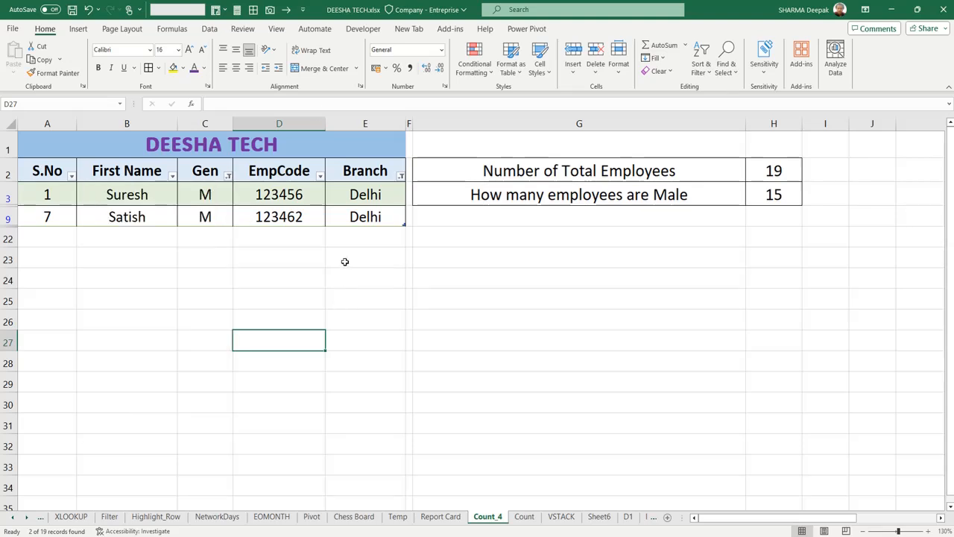
click(210, 29)
click(482, 45)
click(535, 363)
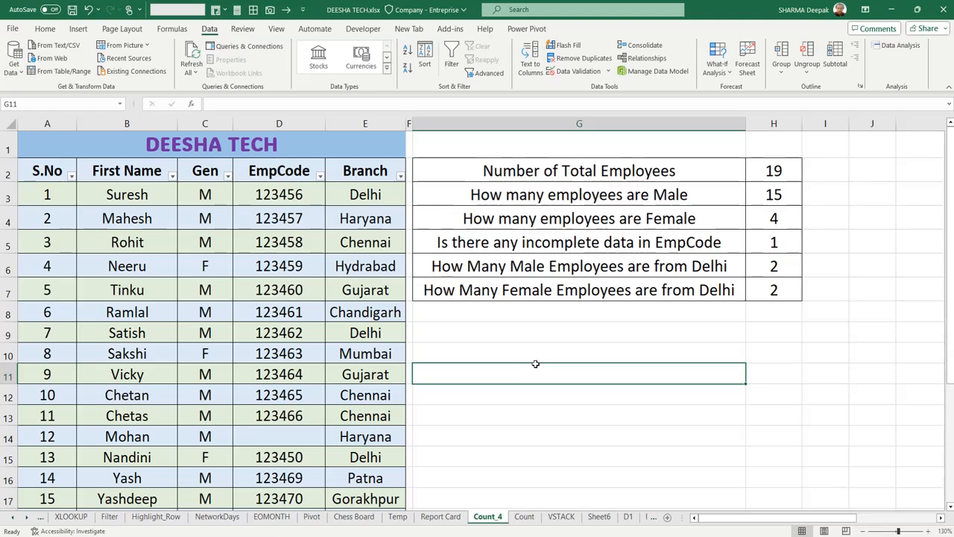